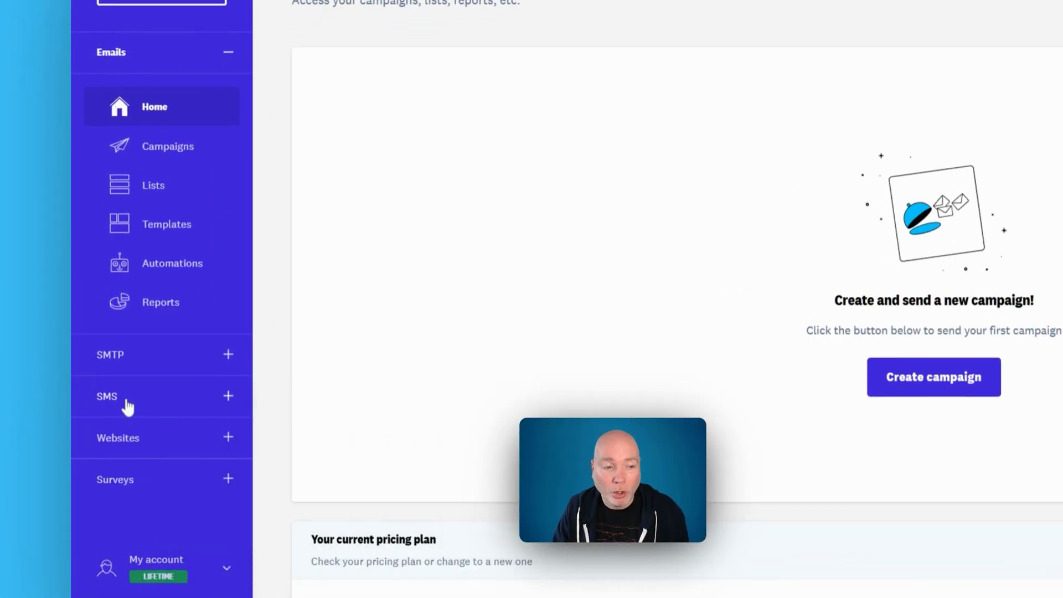
Visit the SMS campaigns home, then the email marketing home and the subscriber lists
click(149, 408)
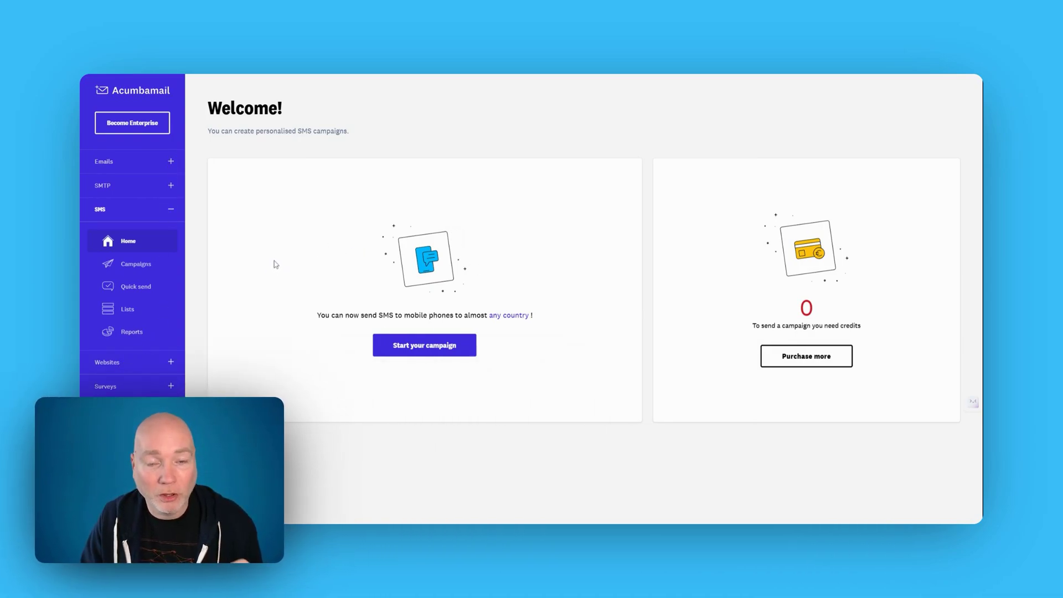
click(135, 162)
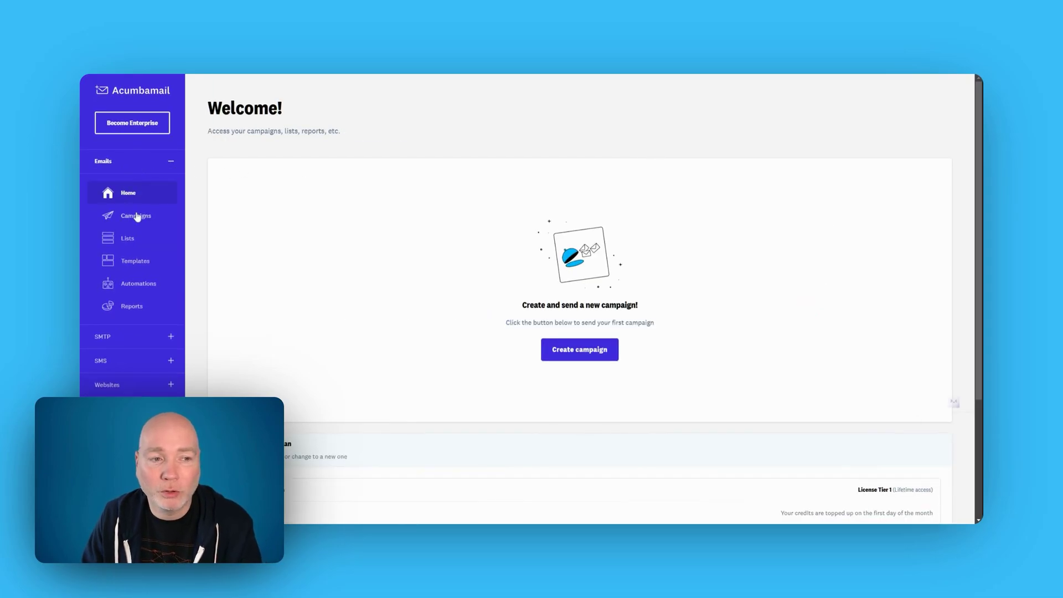
click(136, 240)
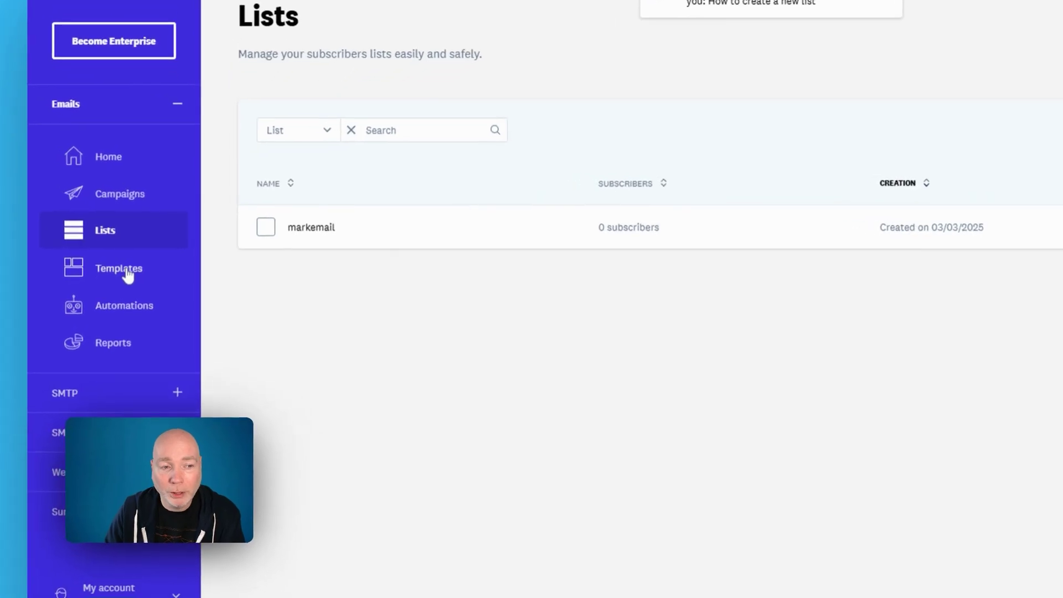
click(128, 274)
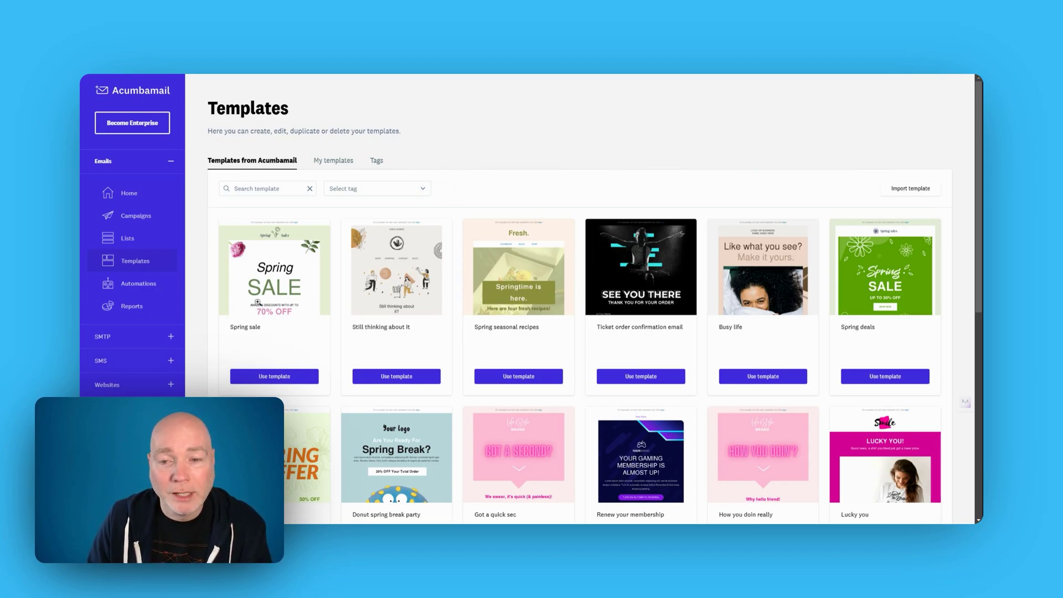
scroll(260, 277, down, 5)
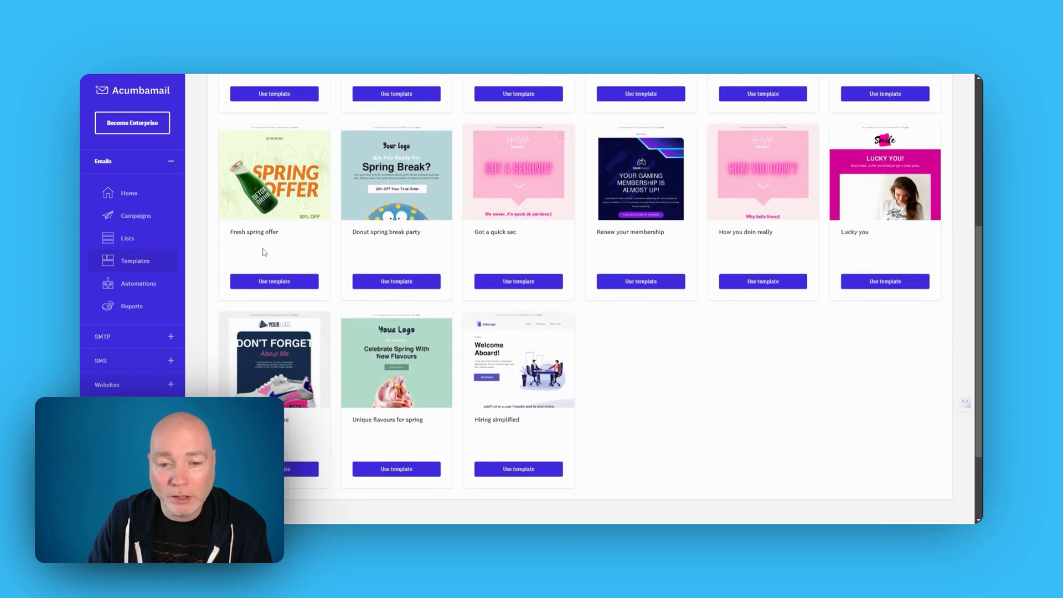
scroll(200, 165, up, 5)
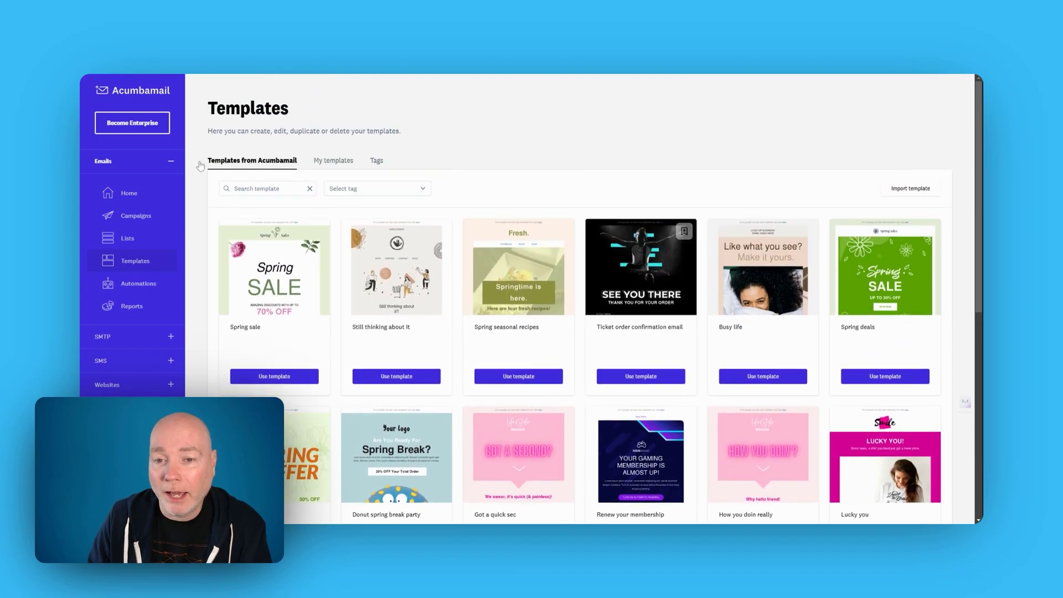
scroll(405, 353, down, 1)
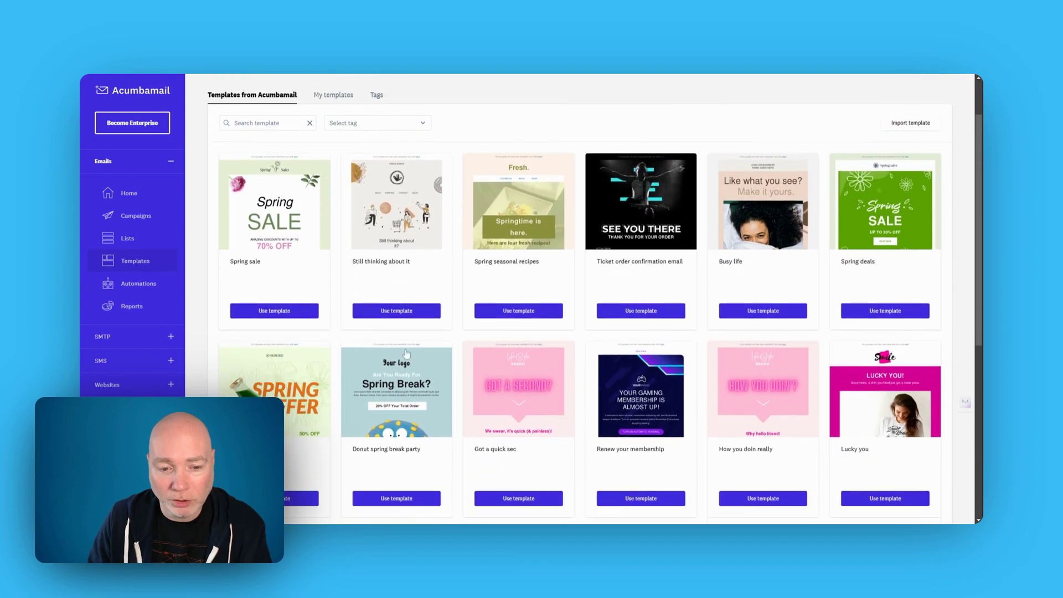
scroll(405, 353, down, 3)
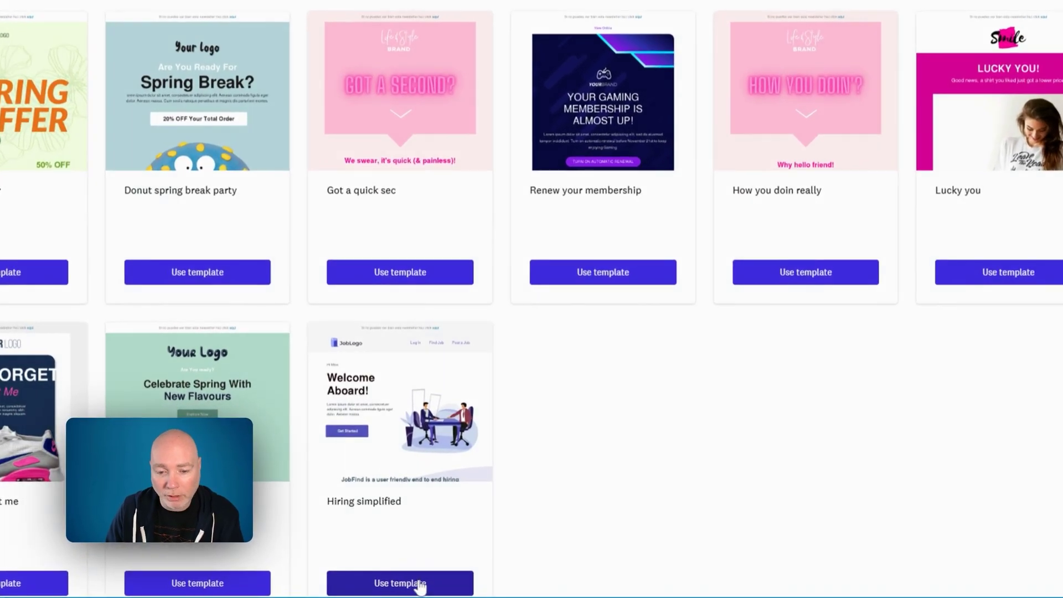
Create template '1' from the Hiring simplified design and dismiss the professional-design offer
click(420, 588)
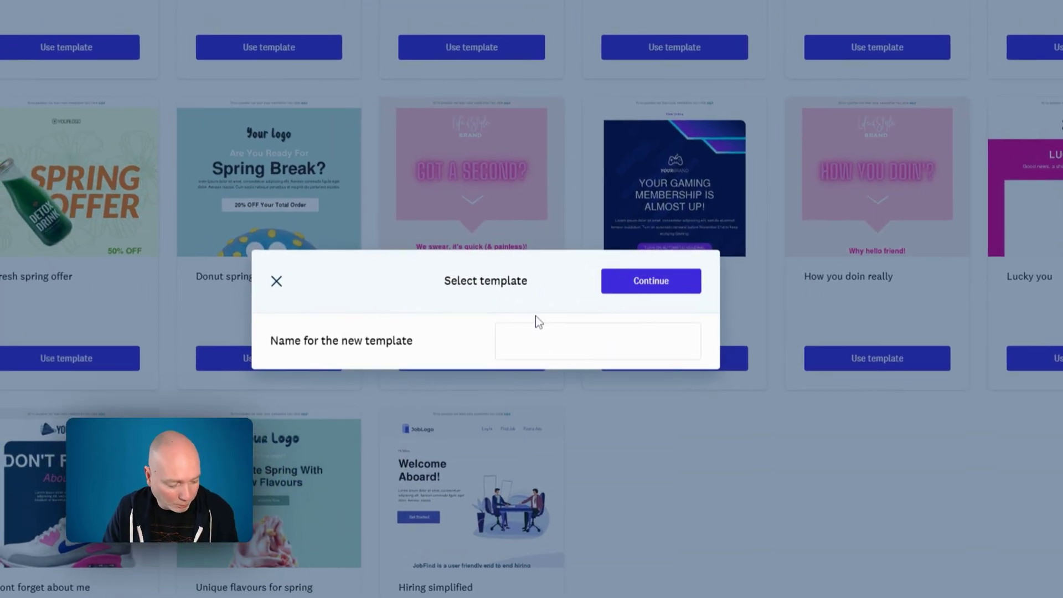
text(1)
click(651, 285)
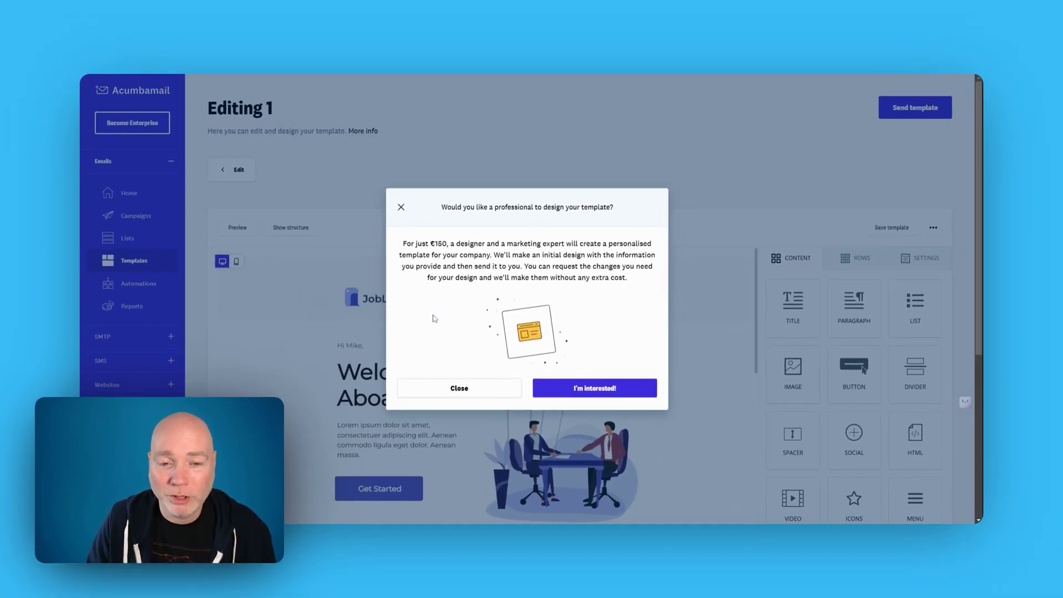
click(400, 207)
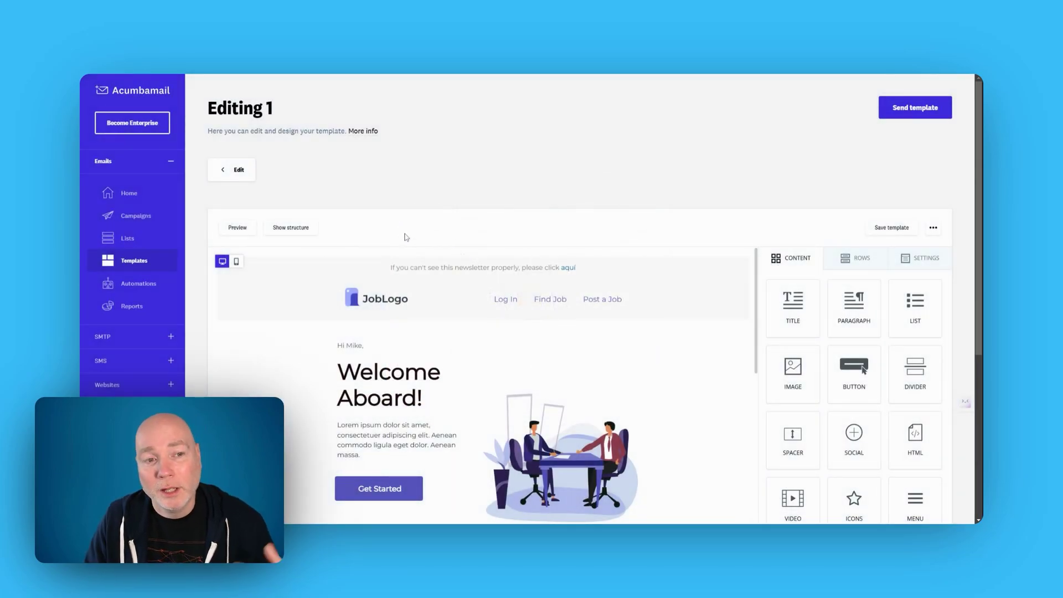
Inspect the JobLogo image and select words in the Welcome Aboard! heading and body paragraph
scroll(416, 225, down, 3)
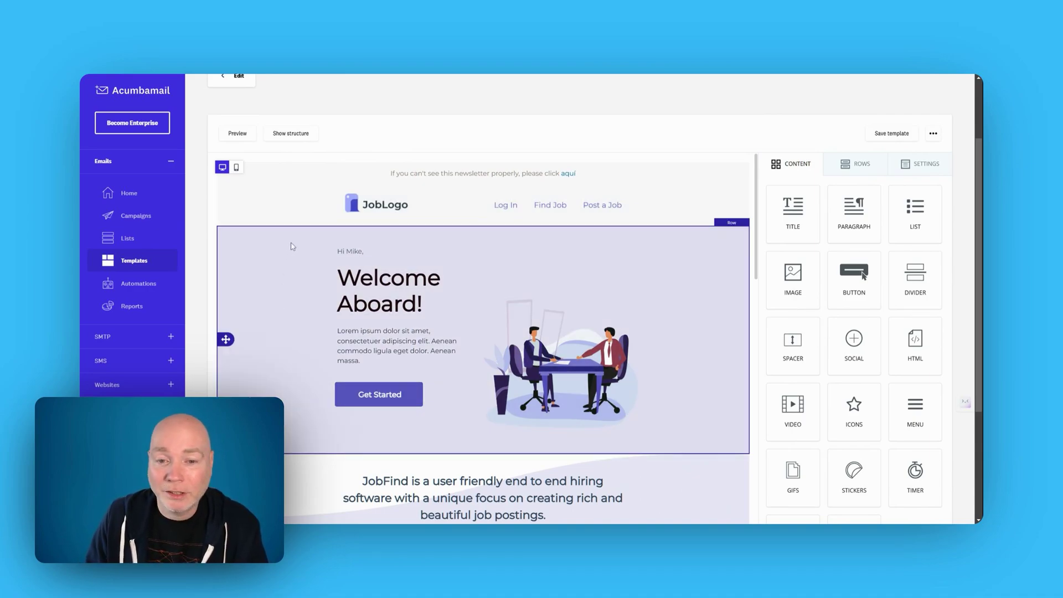
scroll(293, 246, down, 10)
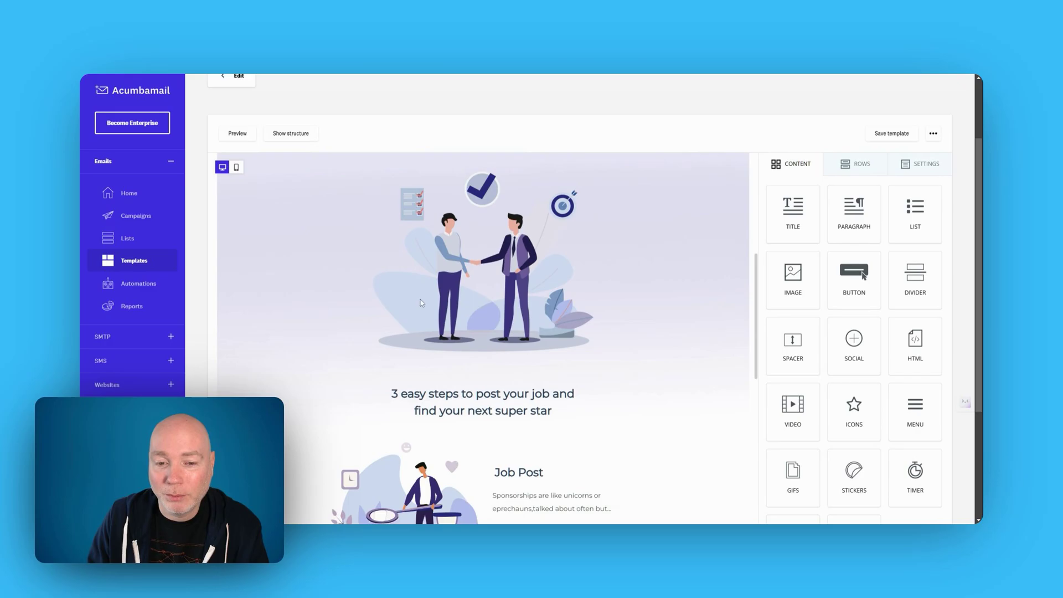
scroll(421, 303, down, 8)
scroll(527, 369, up, 9)
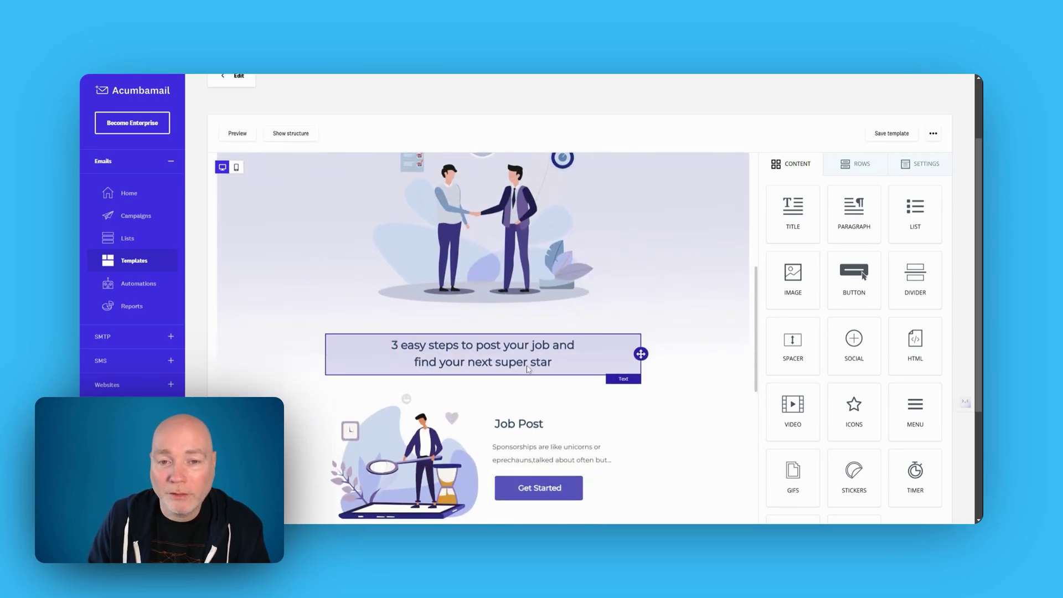
scroll(527, 369, up, 12)
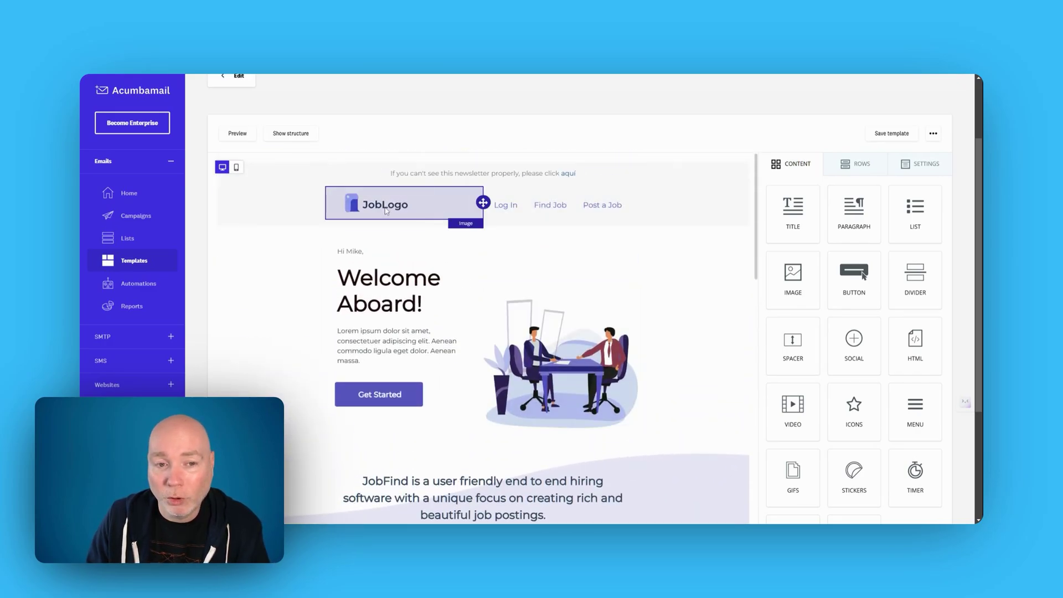
click(386, 211)
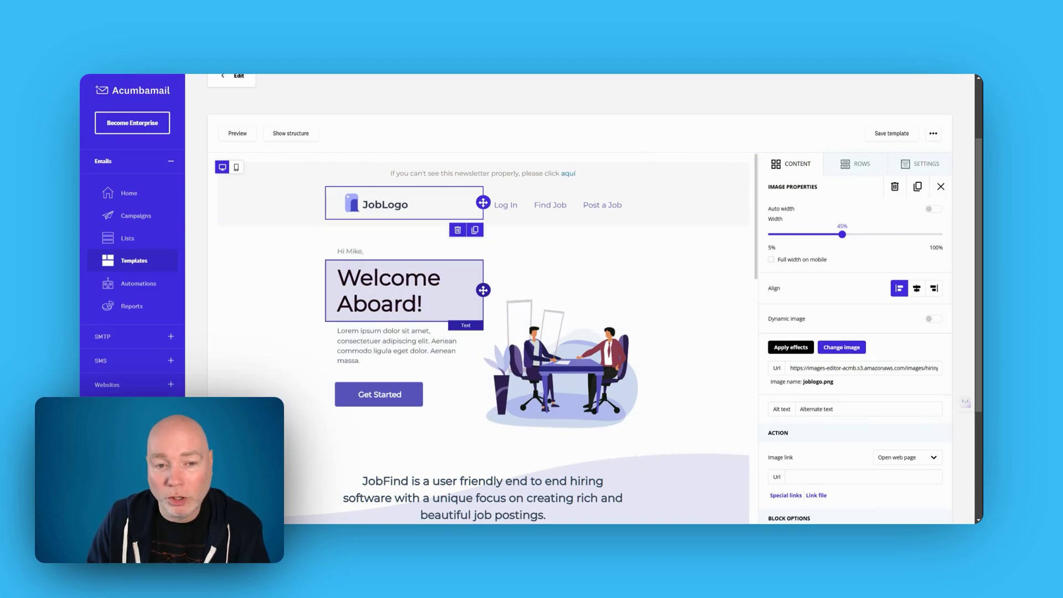
click(405, 277)
double_click(379, 304)
click(365, 277)
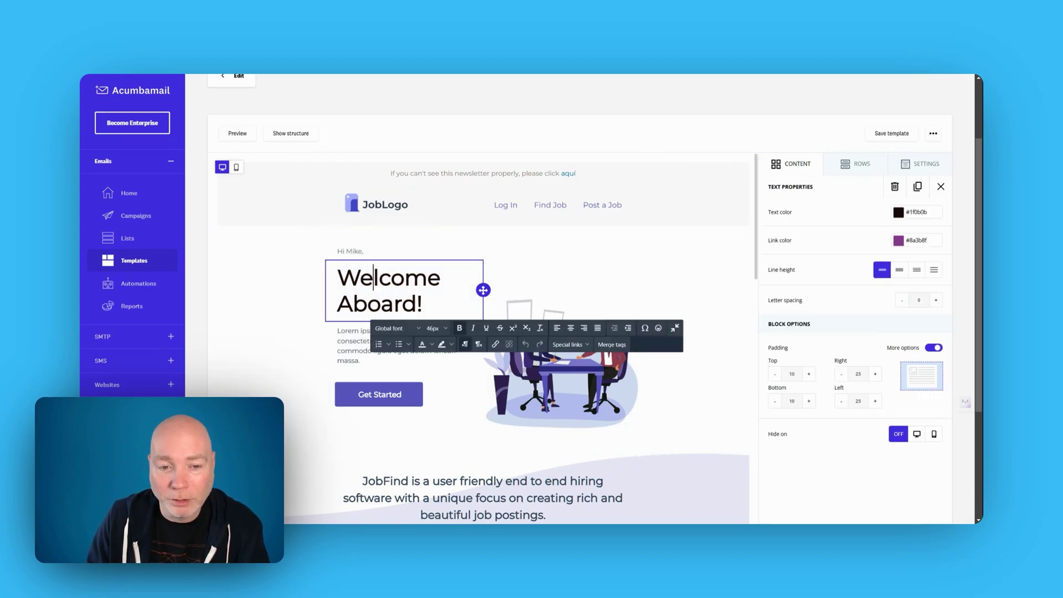
double_click(387, 277)
double_click(355, 350)
drag(340, 331, 360, 360)
Inspect the Get Started button's link settings and the hero illustration's image settings
scroll(368, 295, down, 2)
click(368, 295)
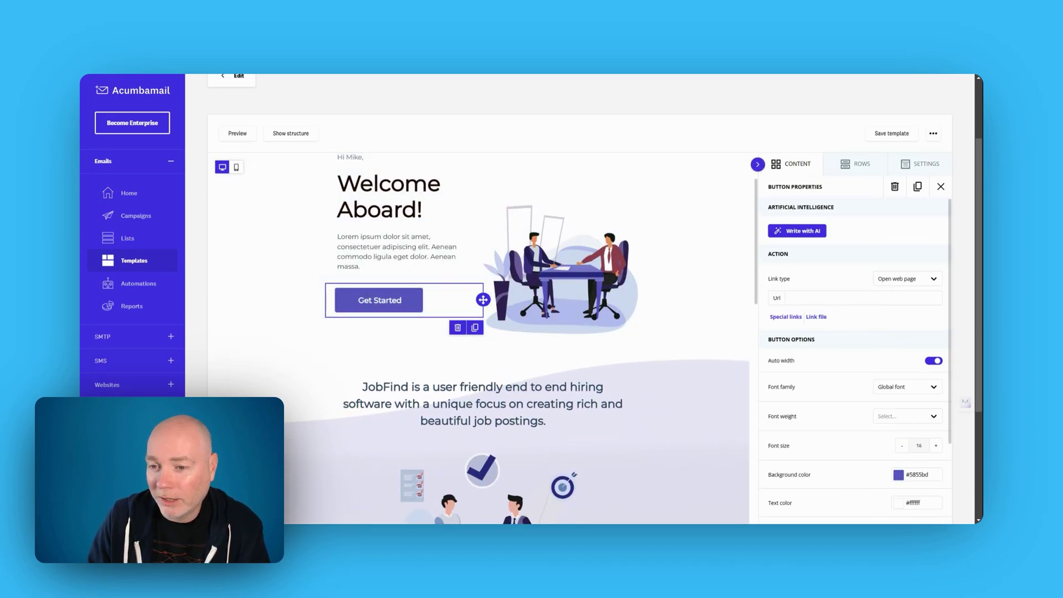
click(831, 299)
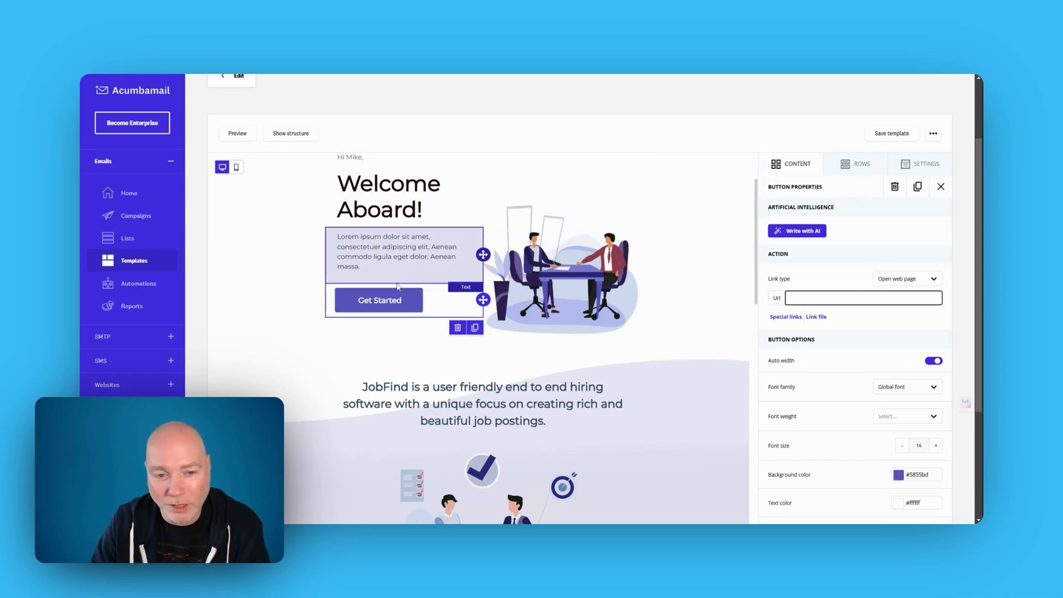
click(585, 264)
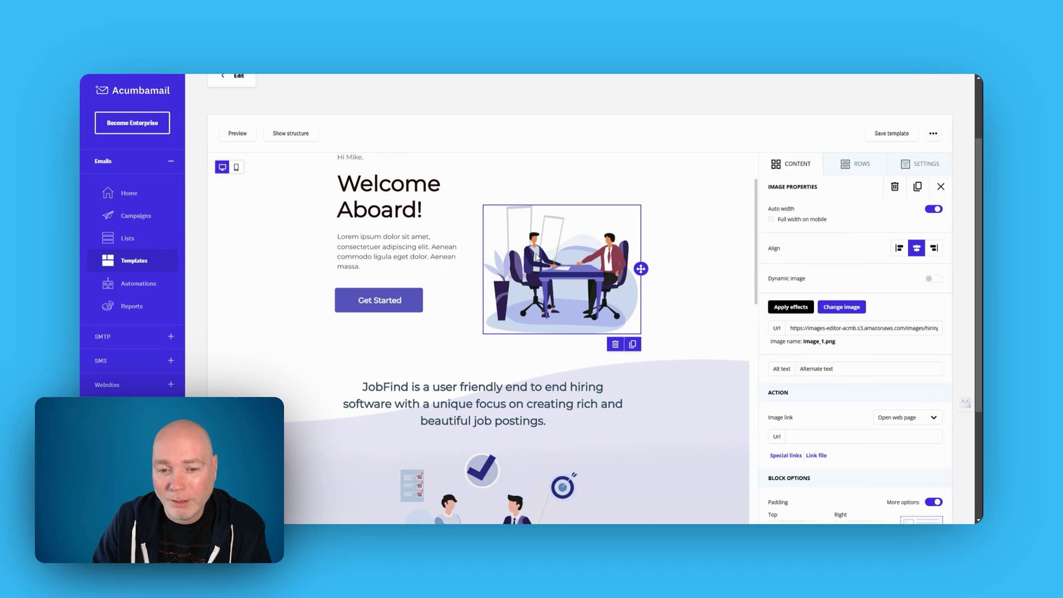
scroll(511, 271, up, 2)
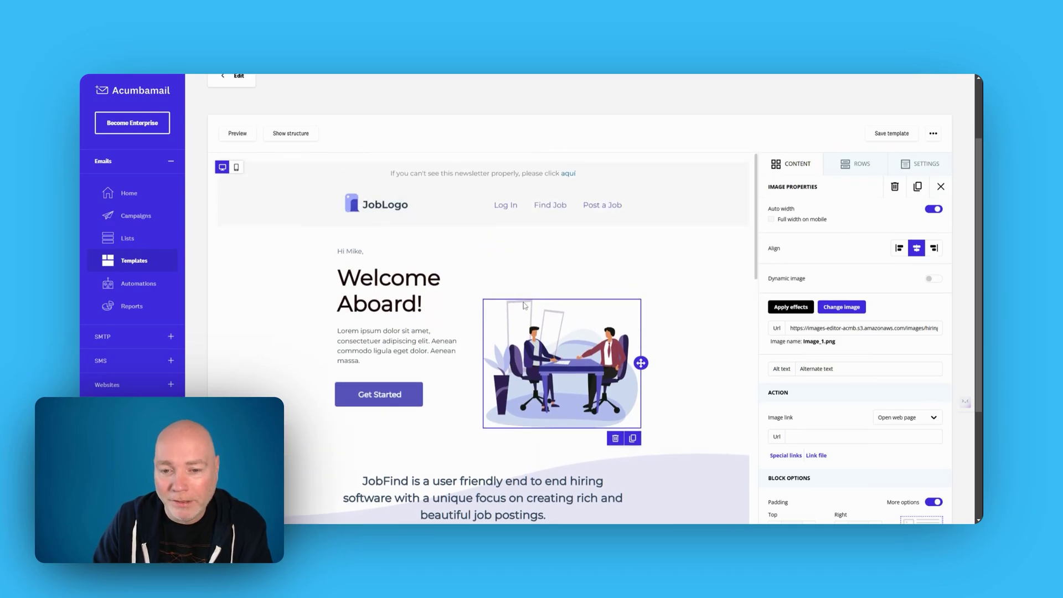
scroll(524, 305, down, 4)
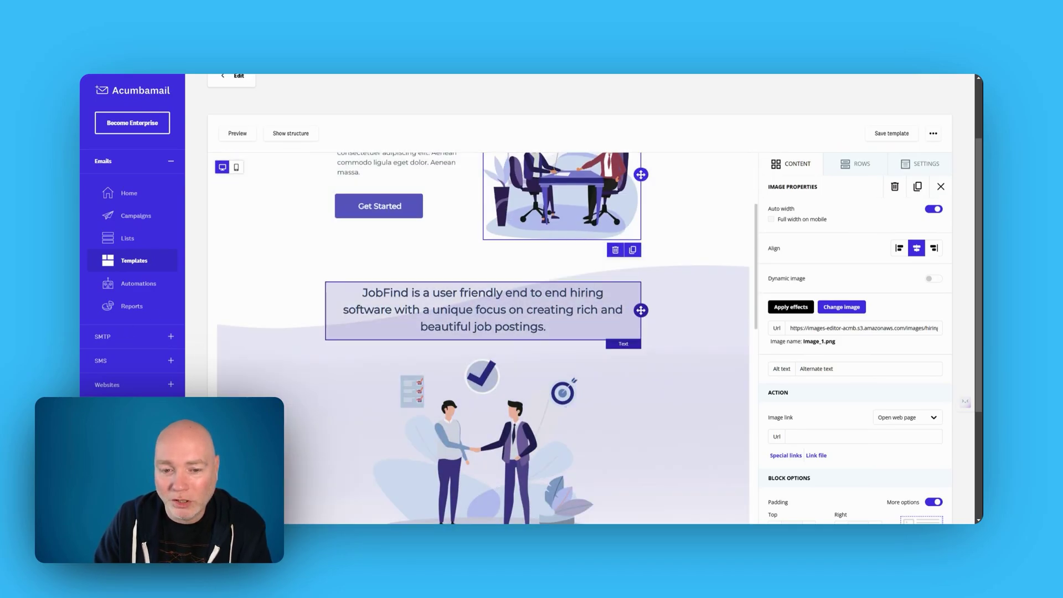
scroll(500, 261, down, 8)
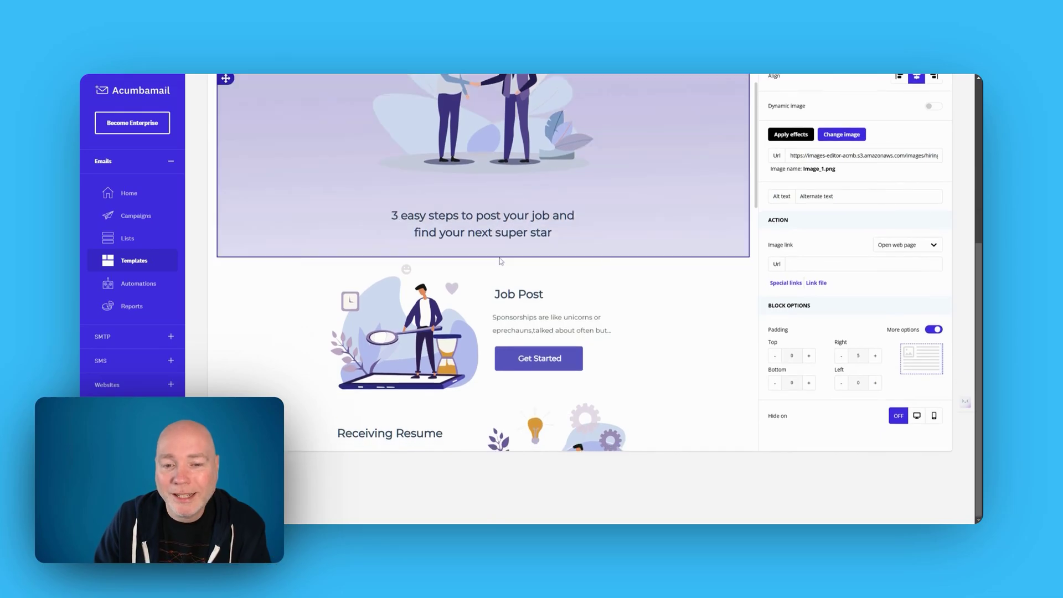
scroll(500, 261, down, 15)
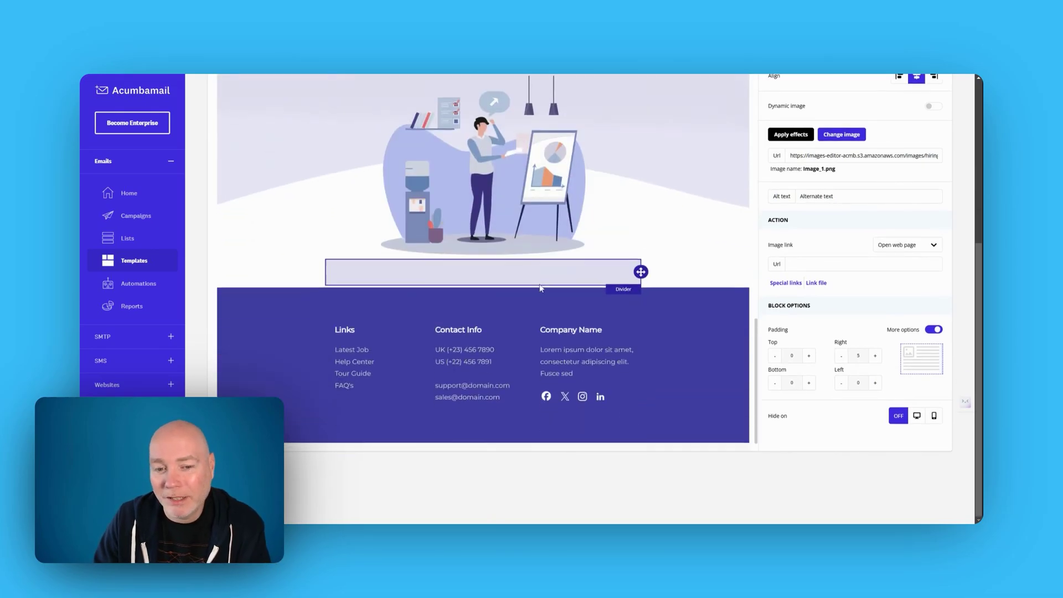
scroll(653, 339, up, 1)
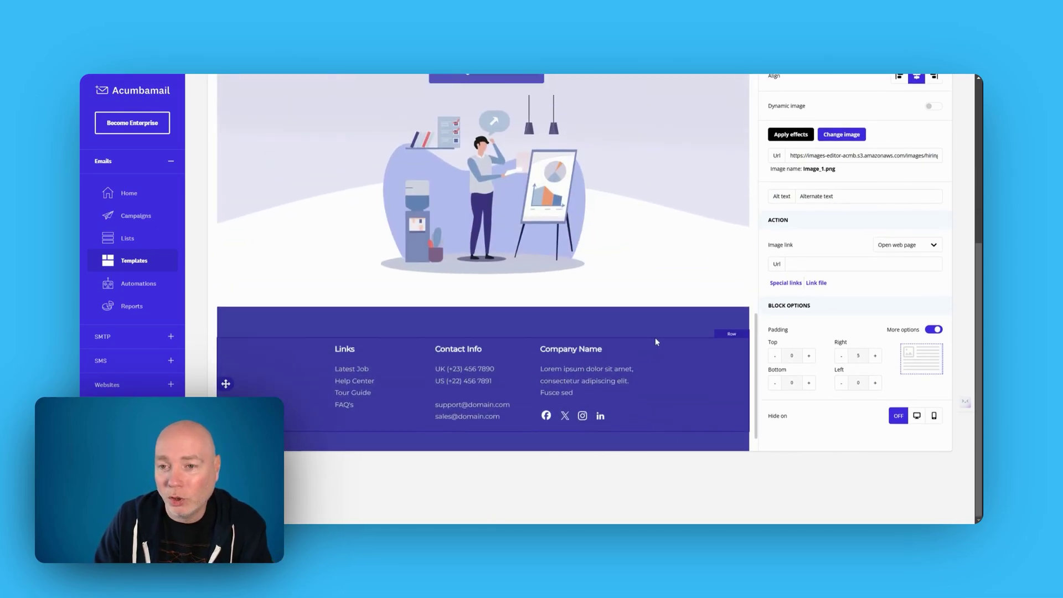
scroll(655, 339, up, 20)
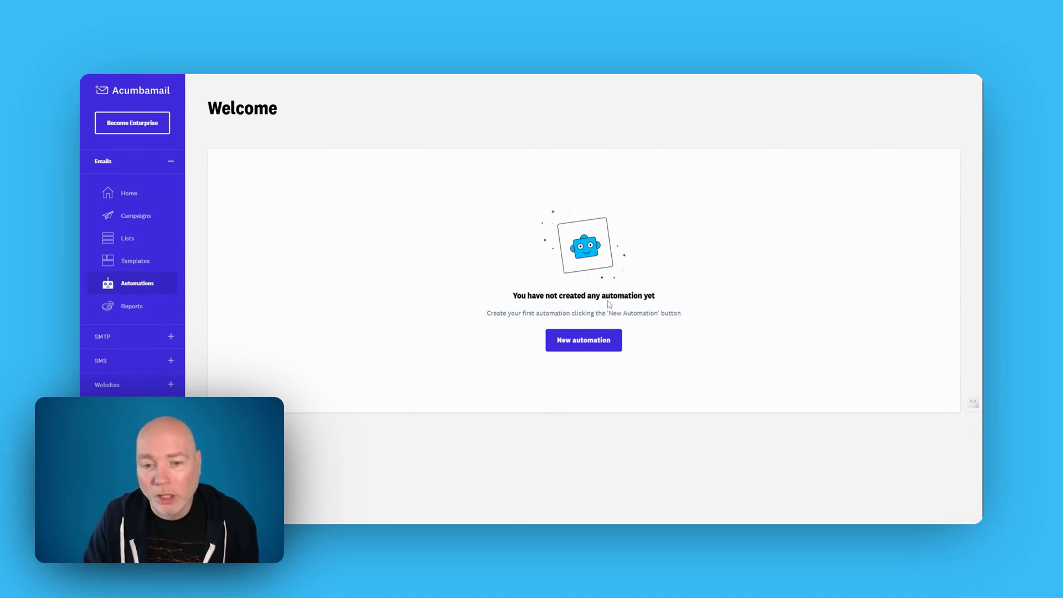
Start a new automation and create it with the name welcome
click(581, 340)
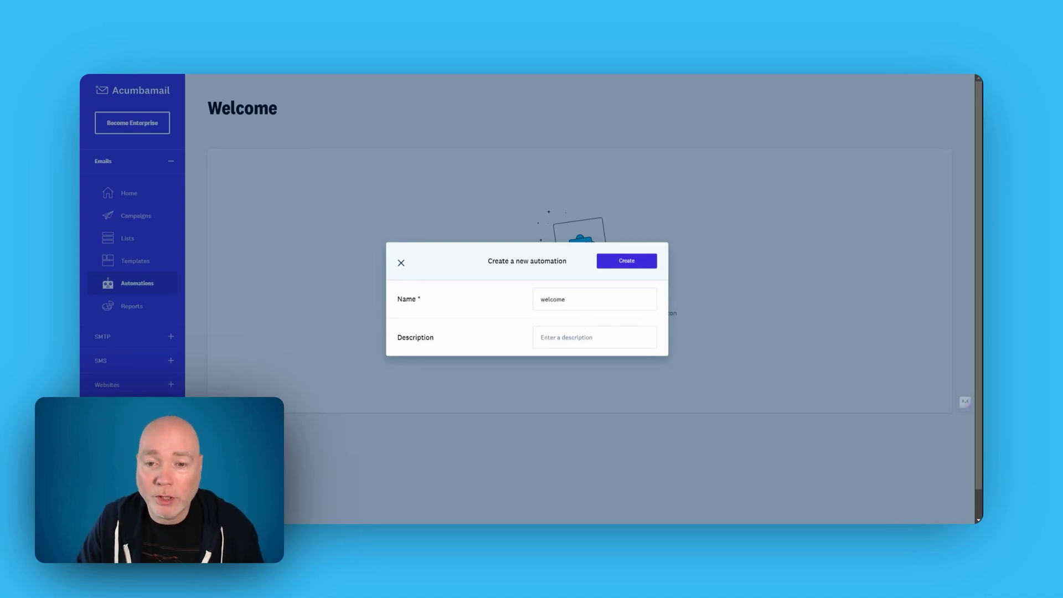
click(630, 261)
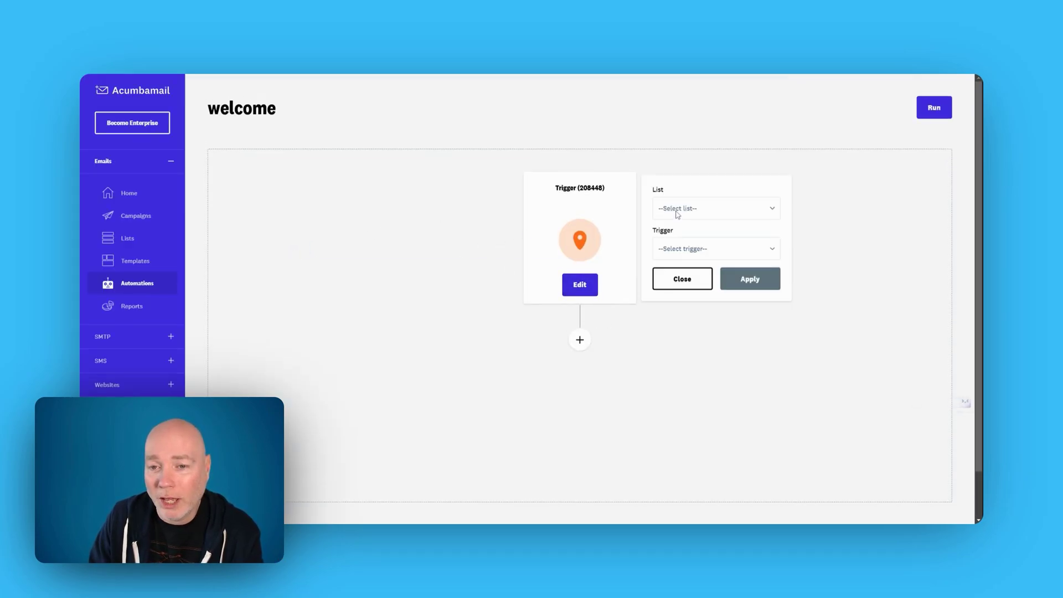
Set the trigger to sign-ups in the markemail list and apply it
click(680, 215)
click(692, 247)
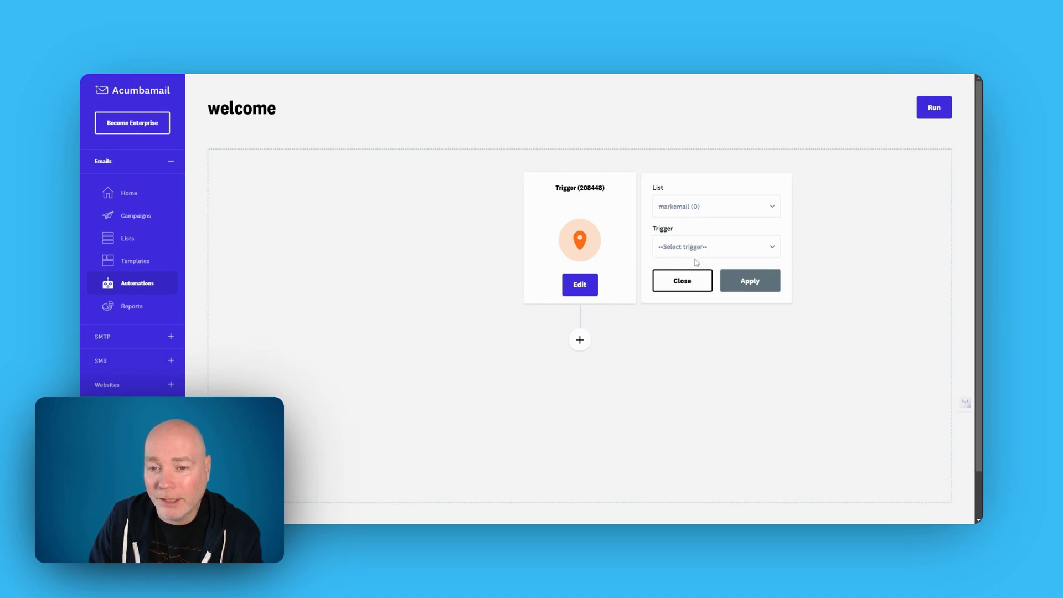
click(714, 280)
click(736, 295)
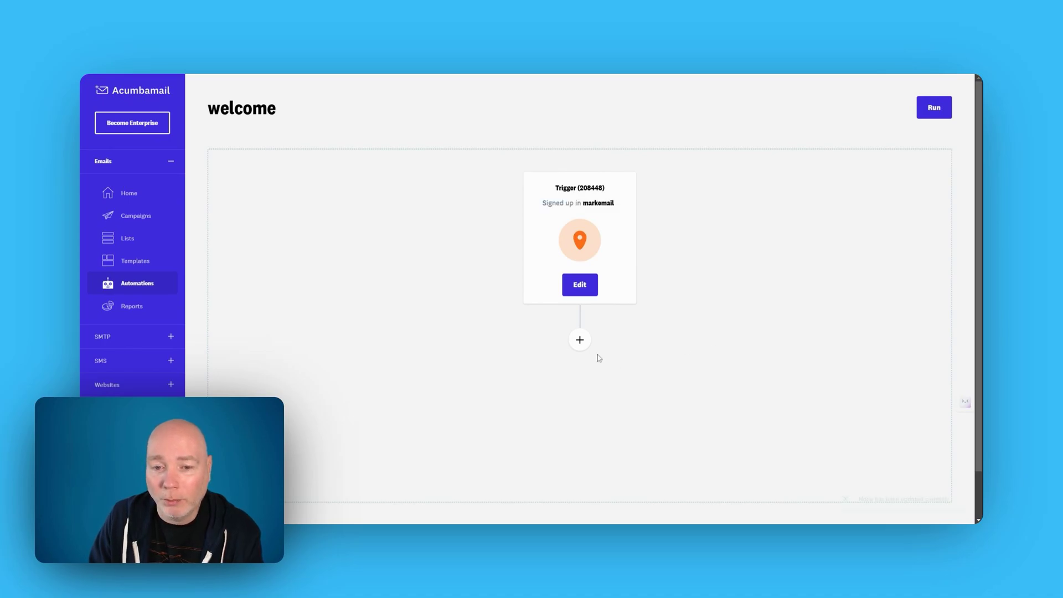
Look at the step options after the trigger and close them without adding one
click(580, 340)
scroll(740, 325, down, 1)
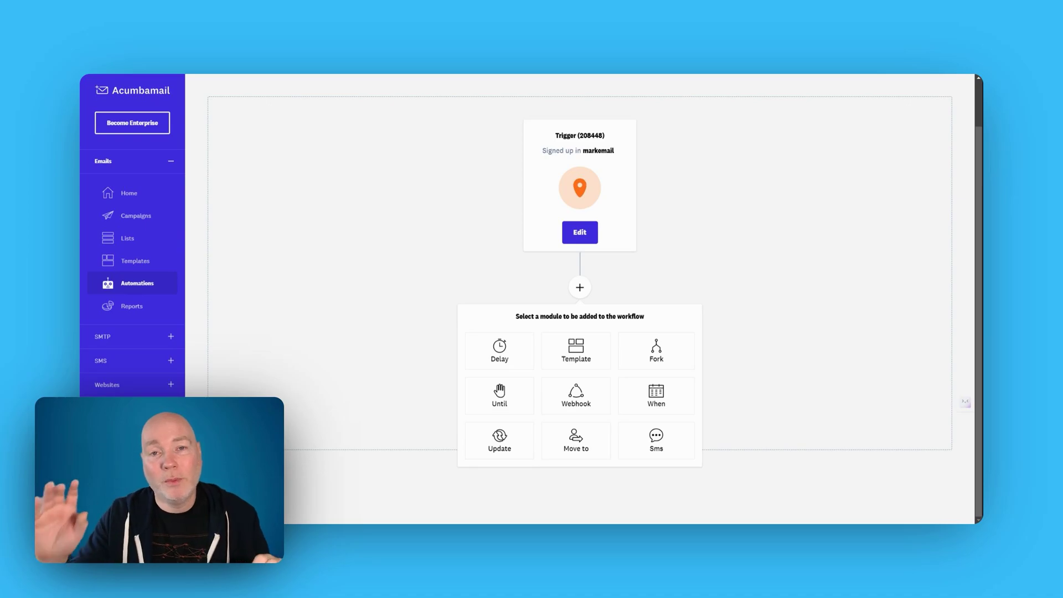
click(700, 281)
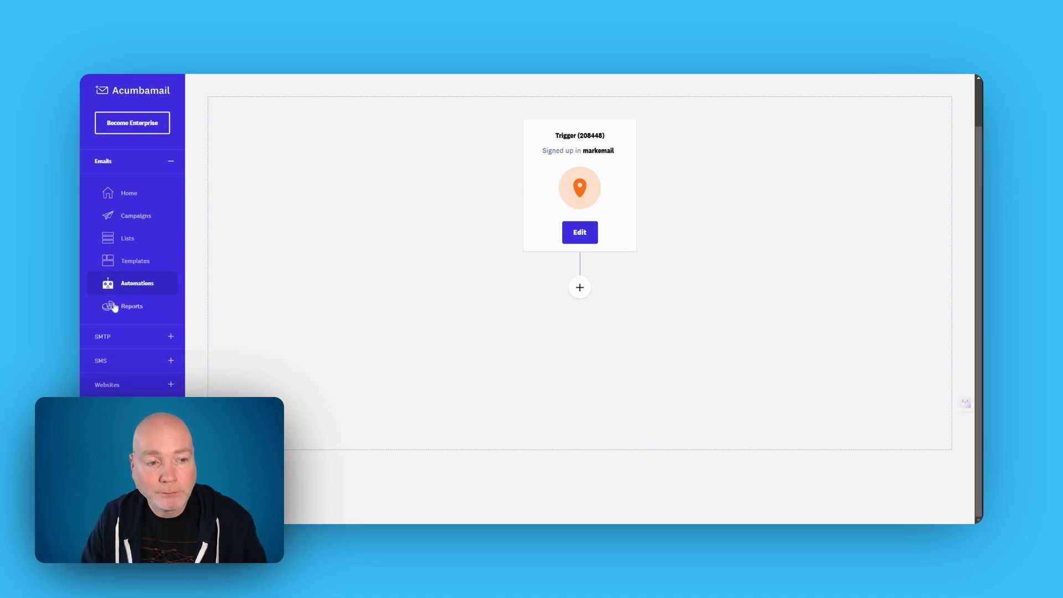
View the campaign reports, then the SMS section's pricing for buying more credits
click(178, 302)
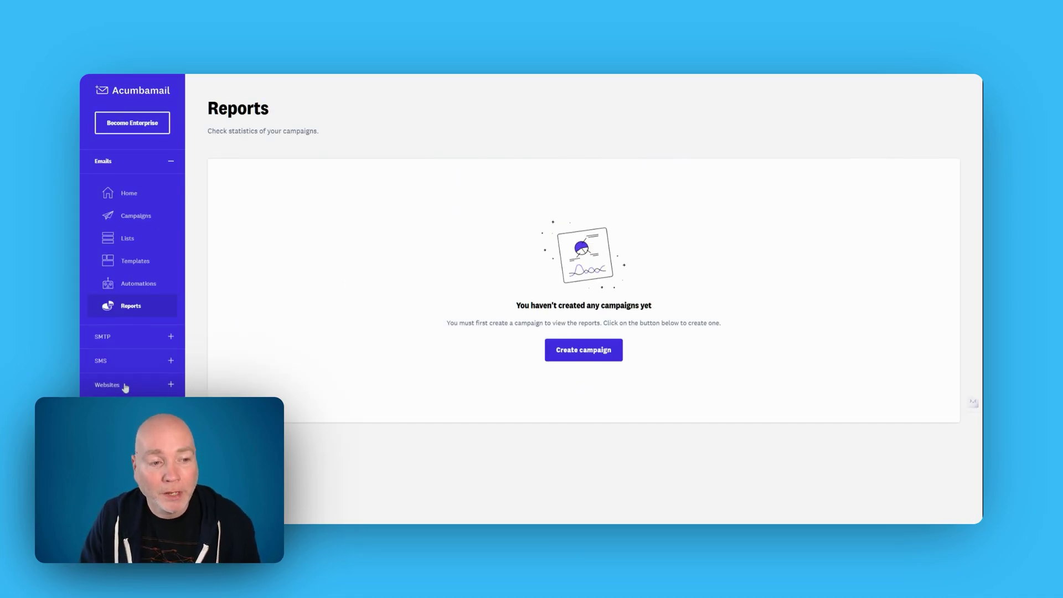
click(108, 368)
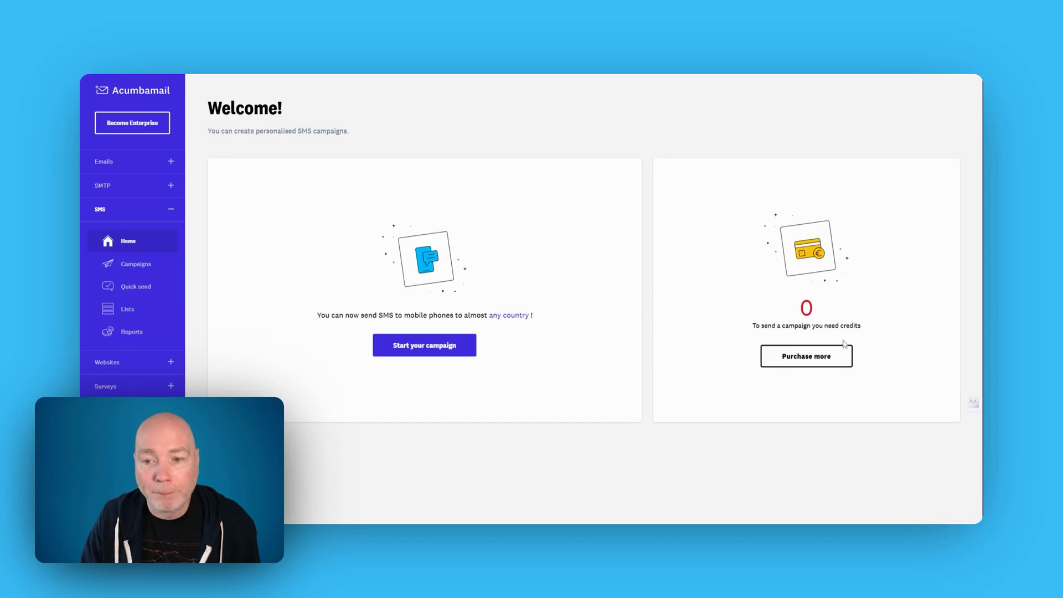
click(788, 359)
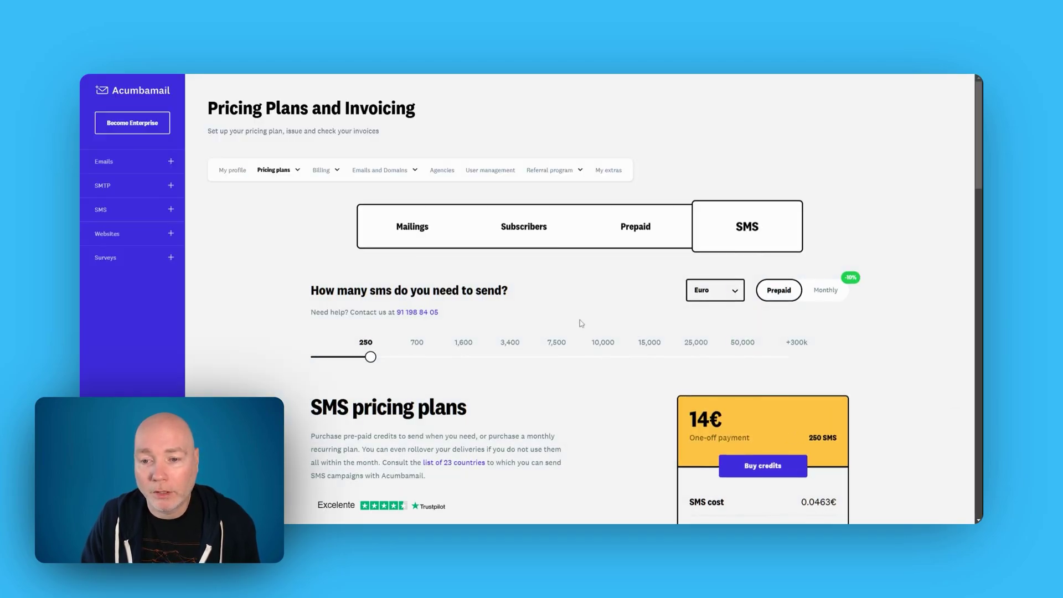
scroll(354, 332, down, 1)
scroll(710, 369, down, 2)
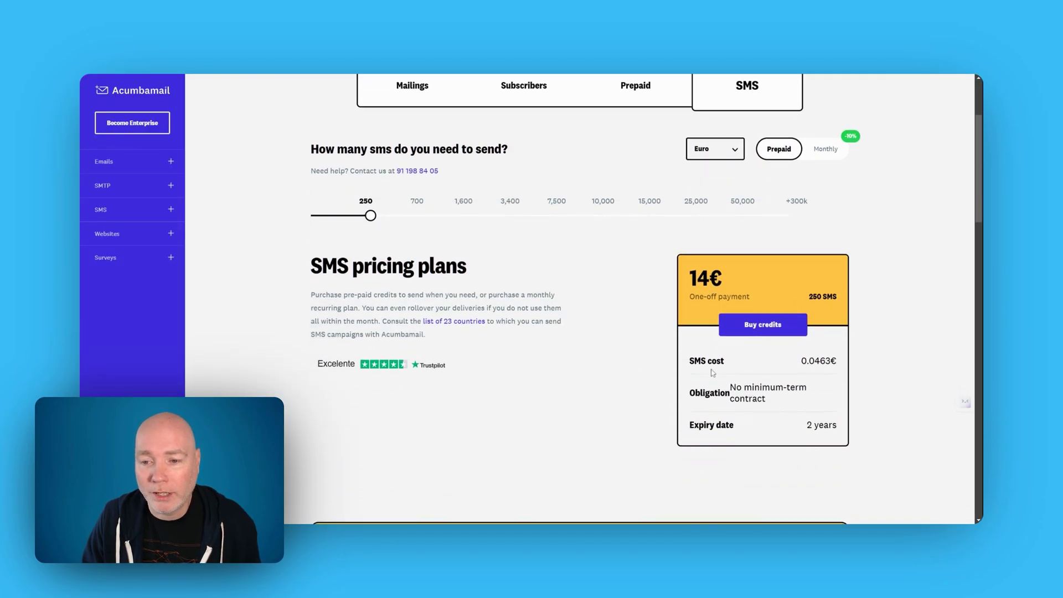
scroll(734, 211, up, 1)
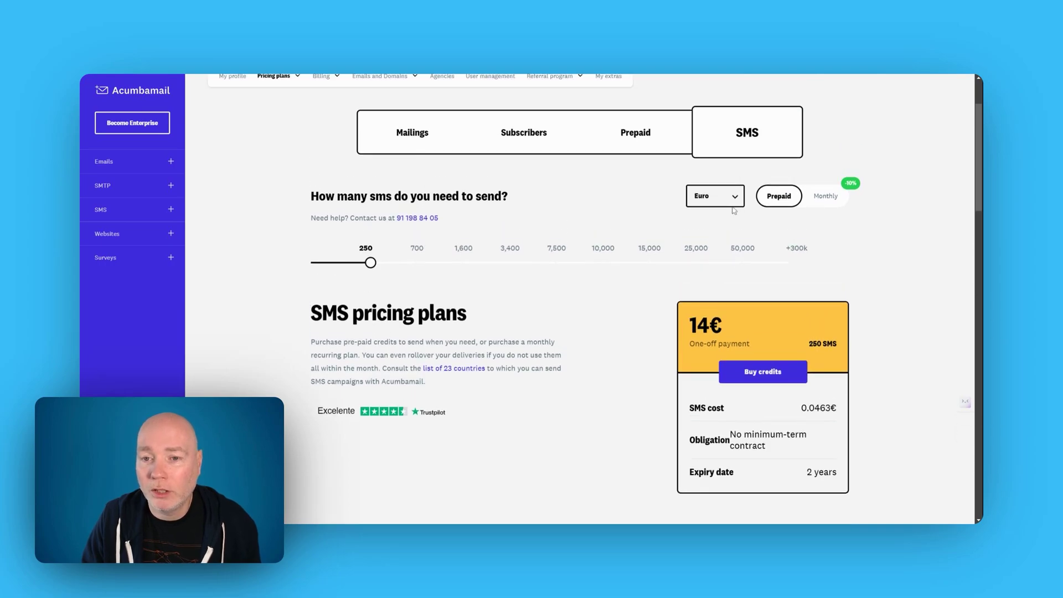
Show SMS prices in dollars, switch to monthly plans, then back to euros (13€ for 250 SMS)
click(717, 227)
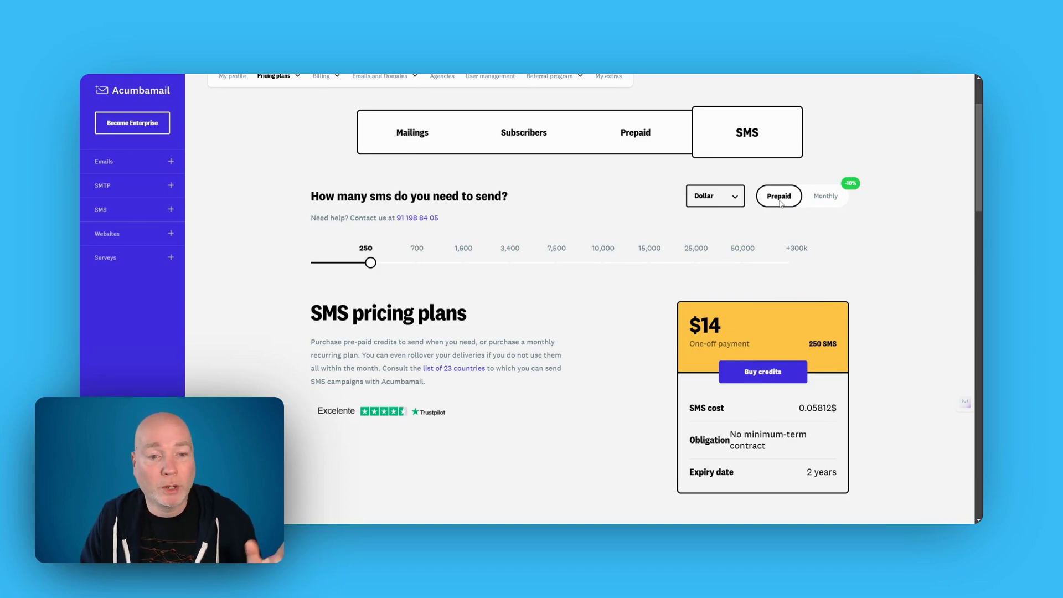
click(824, 198)
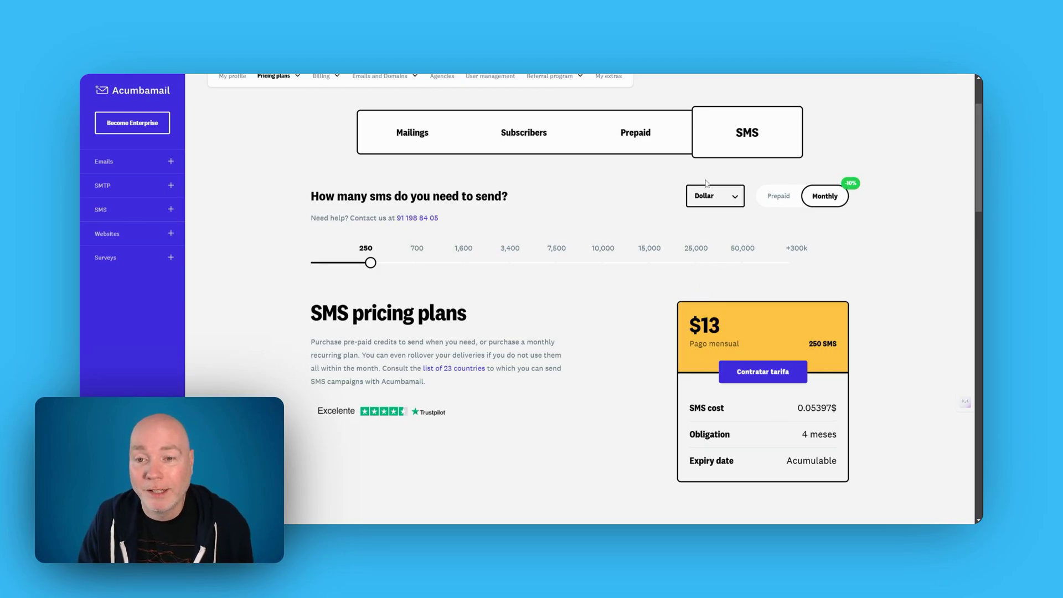
click(710, 215)
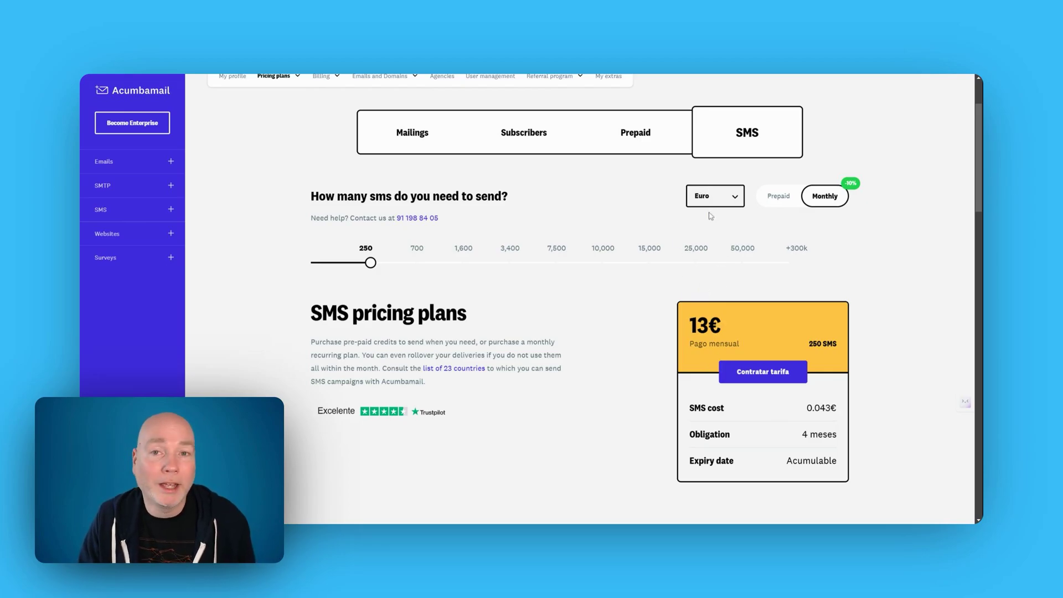
scroll(110, 243, up, 2)
Go to Websites and start a new single landing page
click(109, 241)
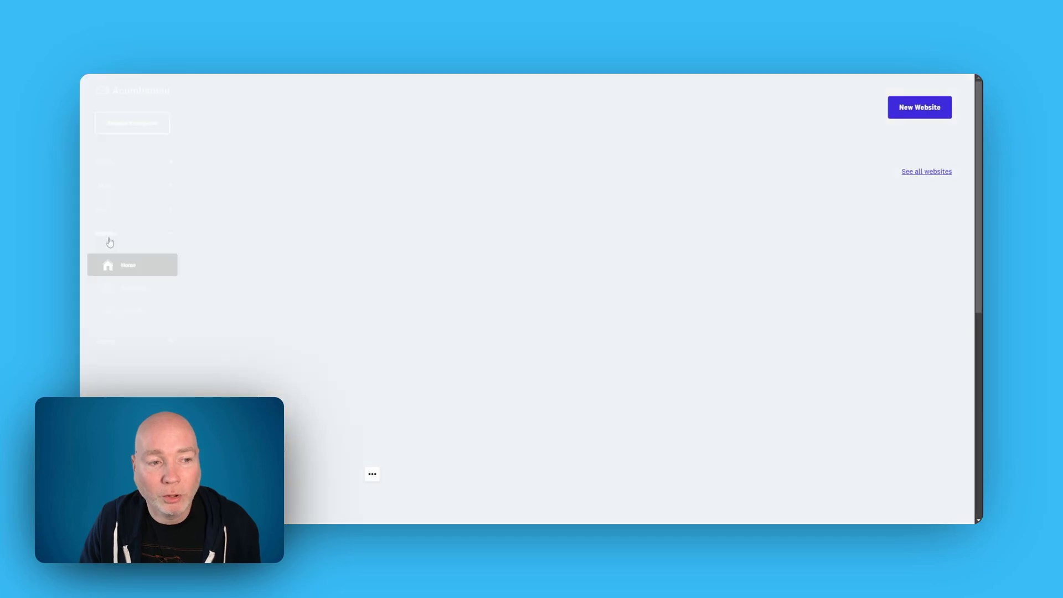
mouse_move(271, 365)
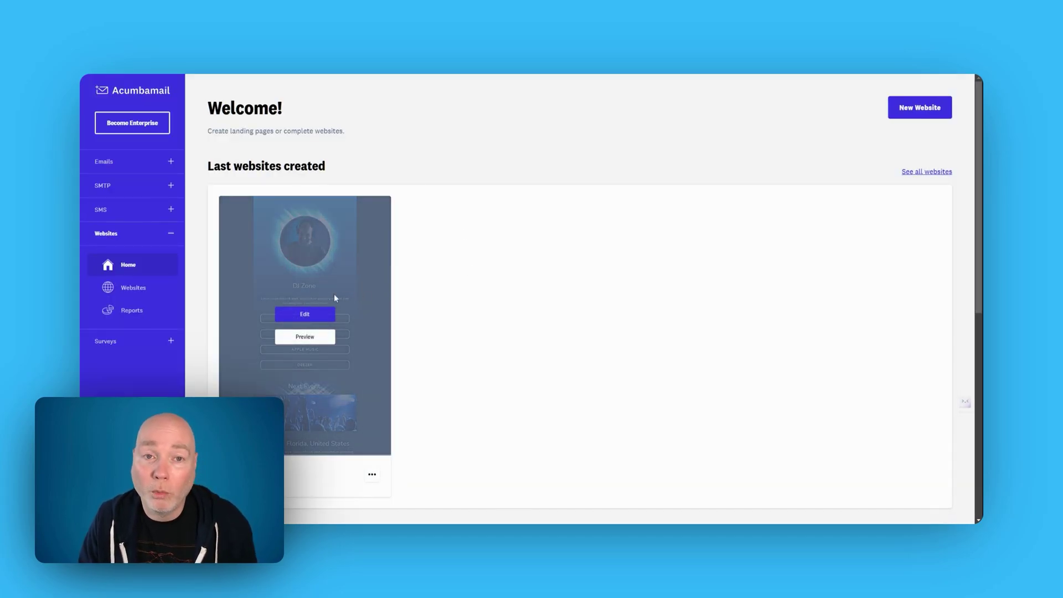
click(917, 112)
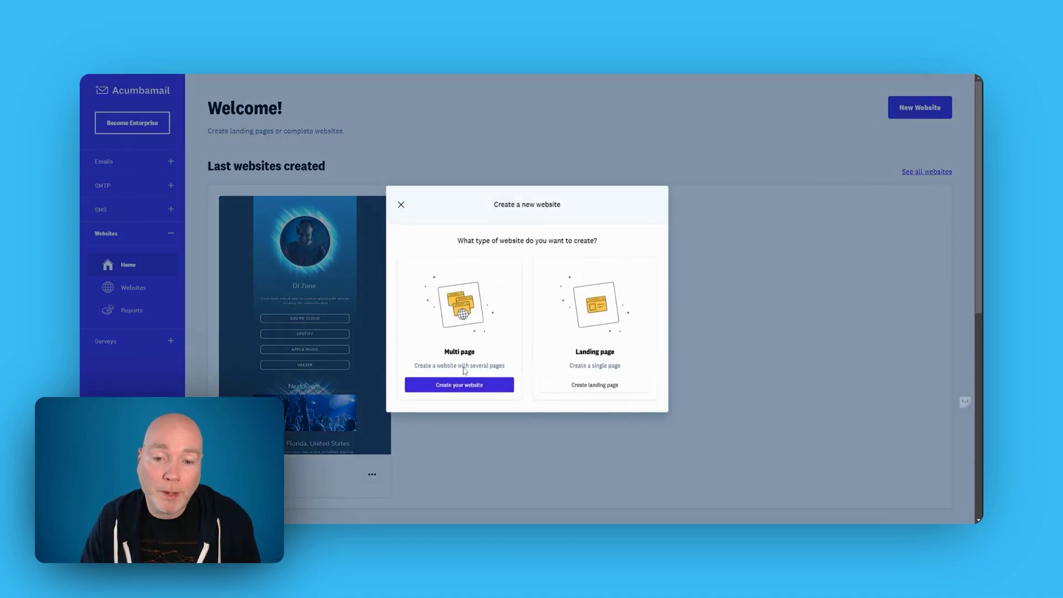
click(588, 389)
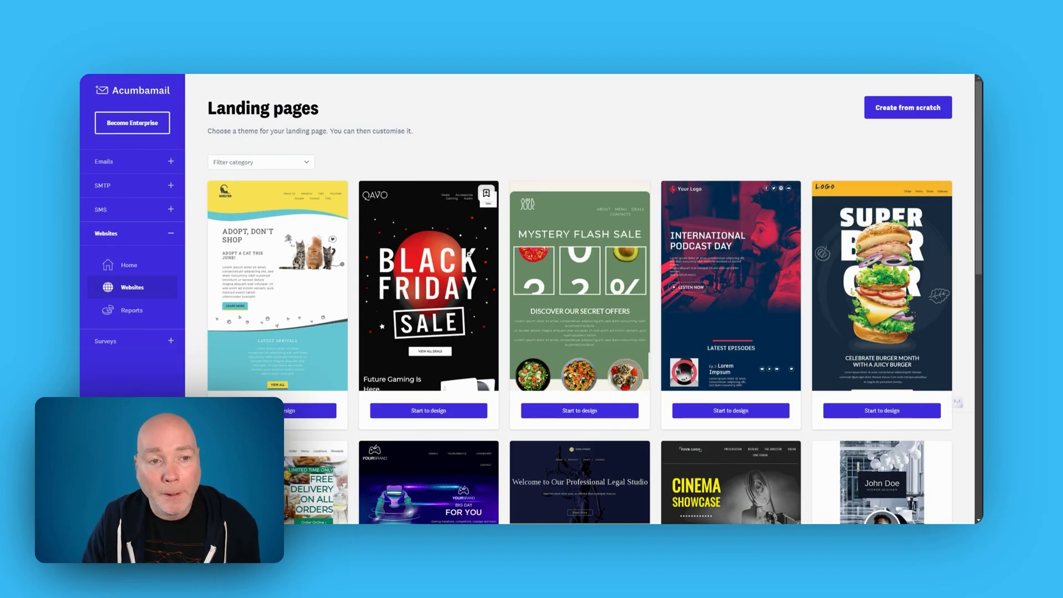
Browse landing page themes like Black Friday Sale and International Podcast Day
scroll(619, 324, down, 8)
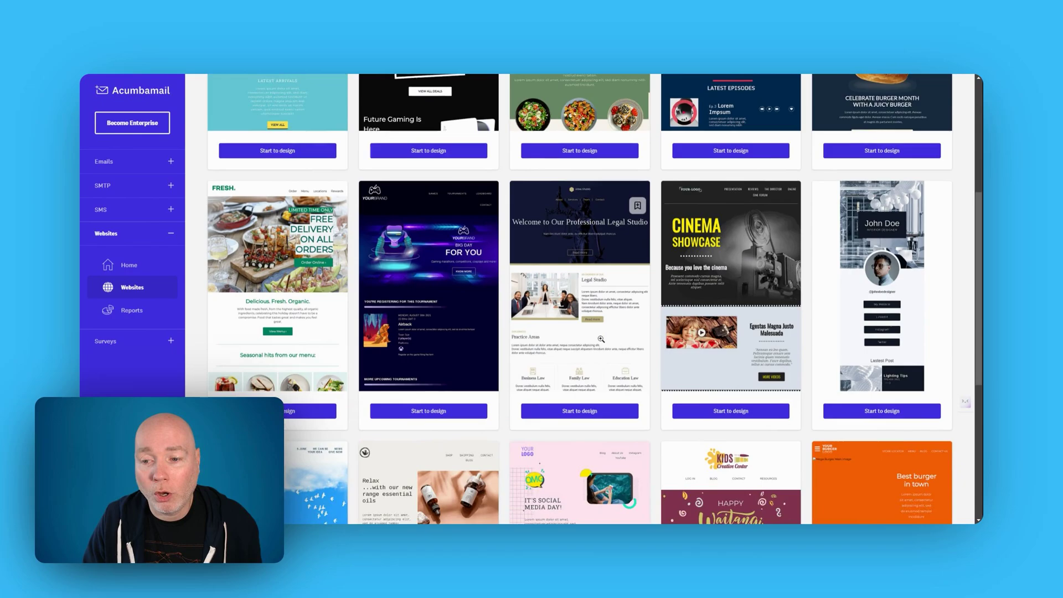
scroll(620, 324, down, 1)
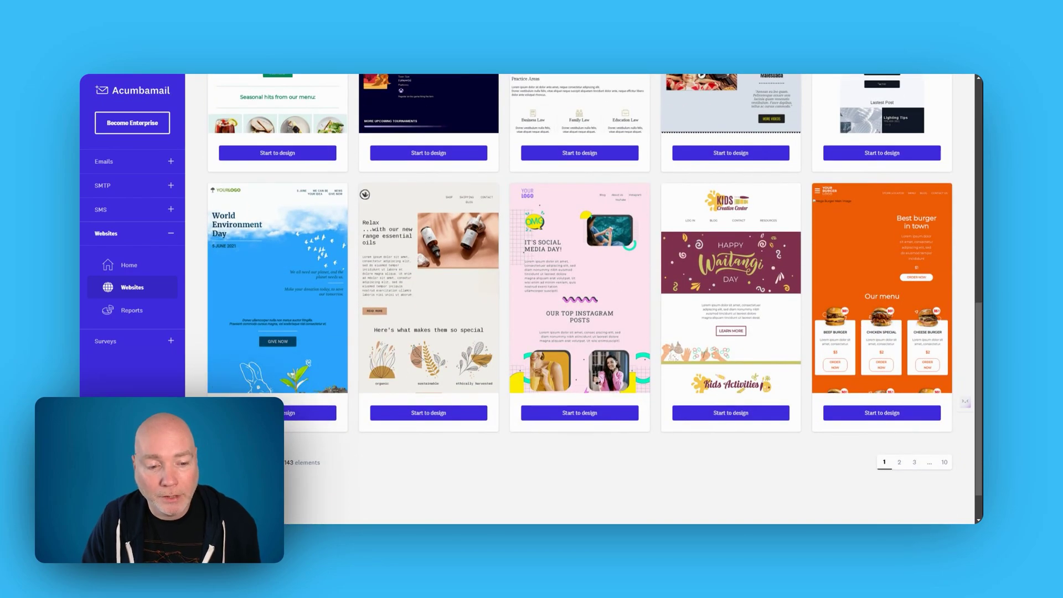
scroll(399, 315, up, 10)
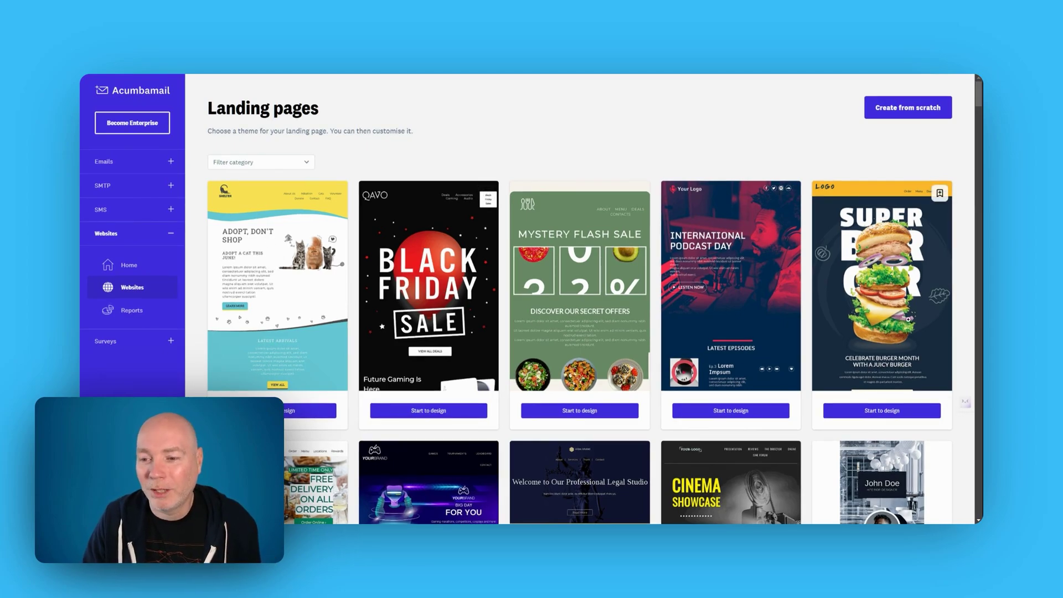
scroll(886, 307, down, 3)
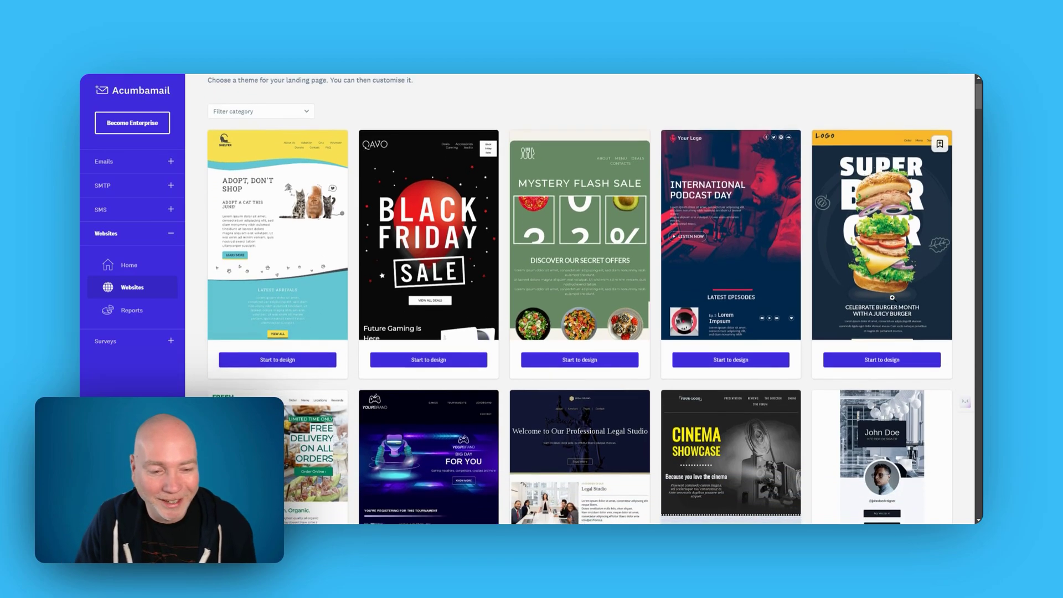
scroll(893, 301, down, 3)
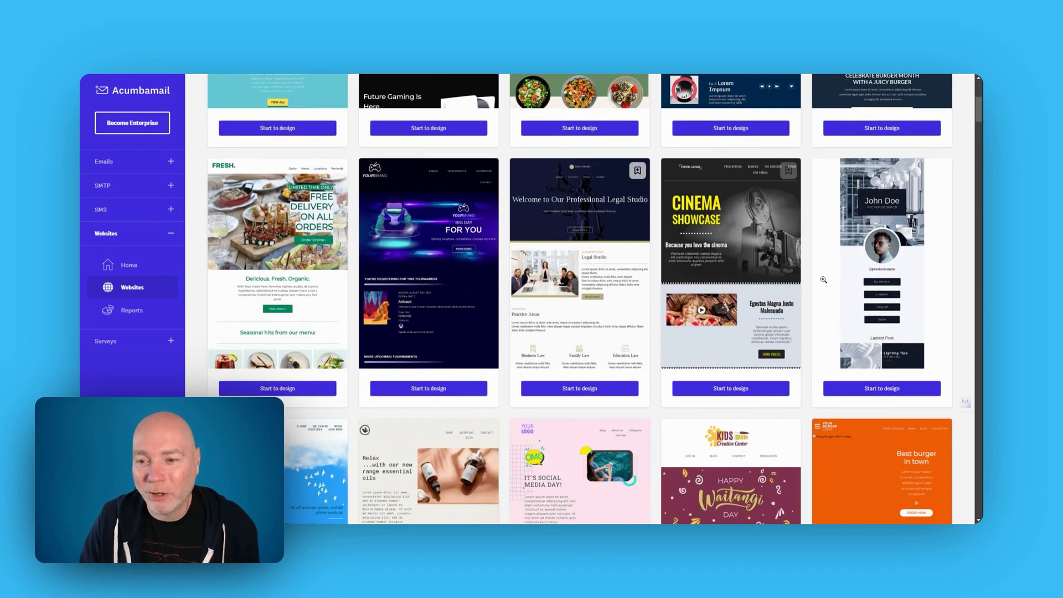
scroll(511, 278, down, 4)
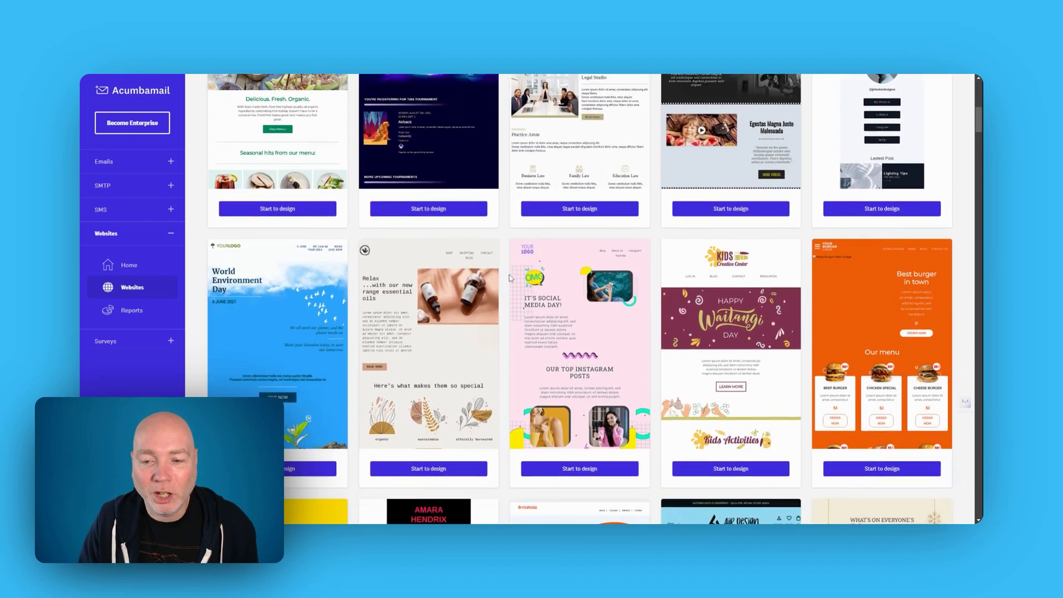
scroll(511, 278, up, 5)
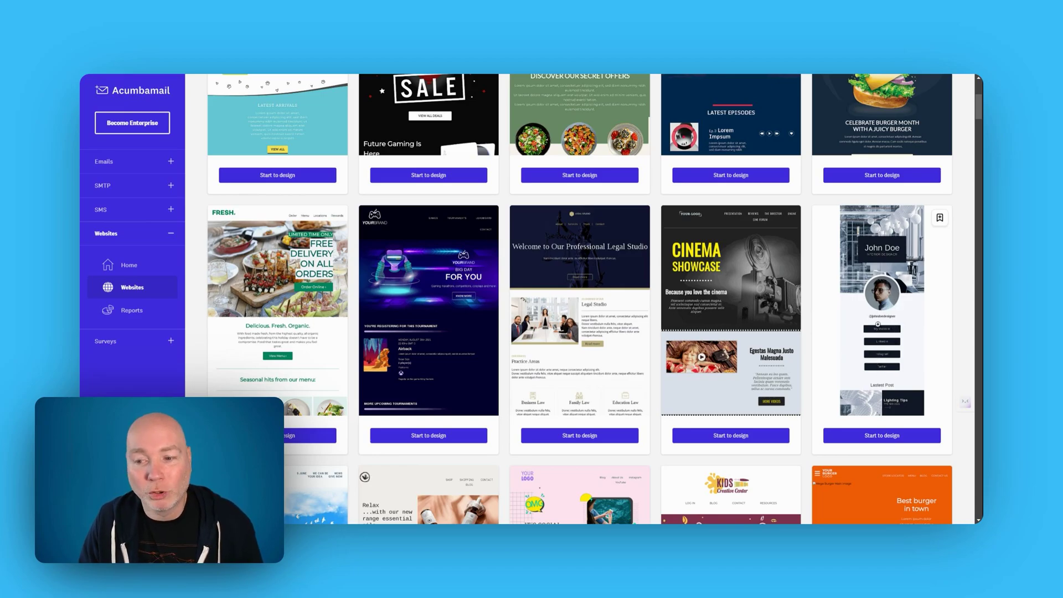
scroll(580, 299, down, 6)
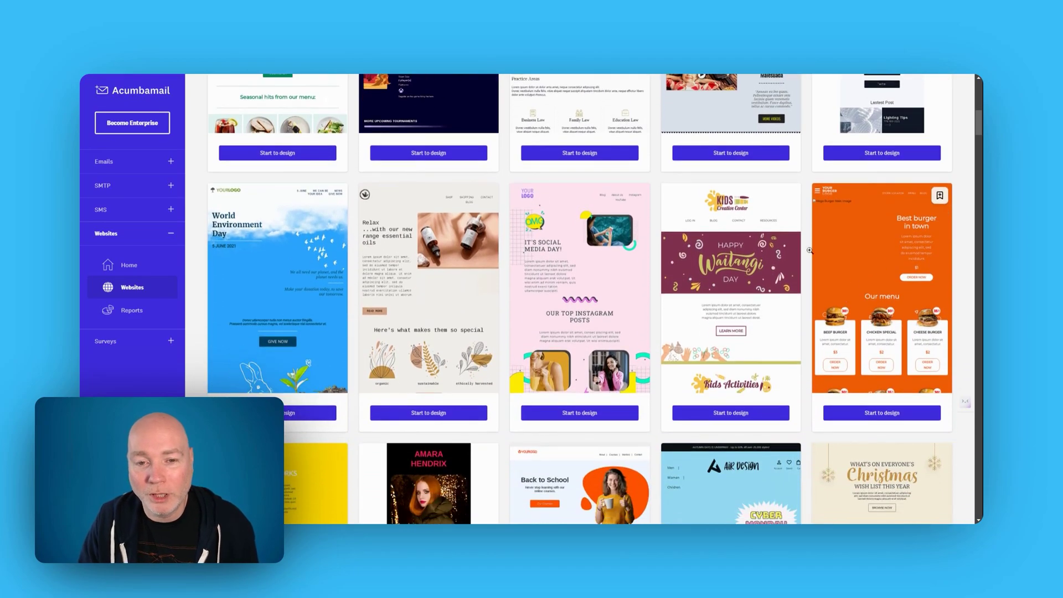
scroll(960, 88, up, 10)
Filter the landing page templates to the Personal category, then clear the filter
click(267, 168)
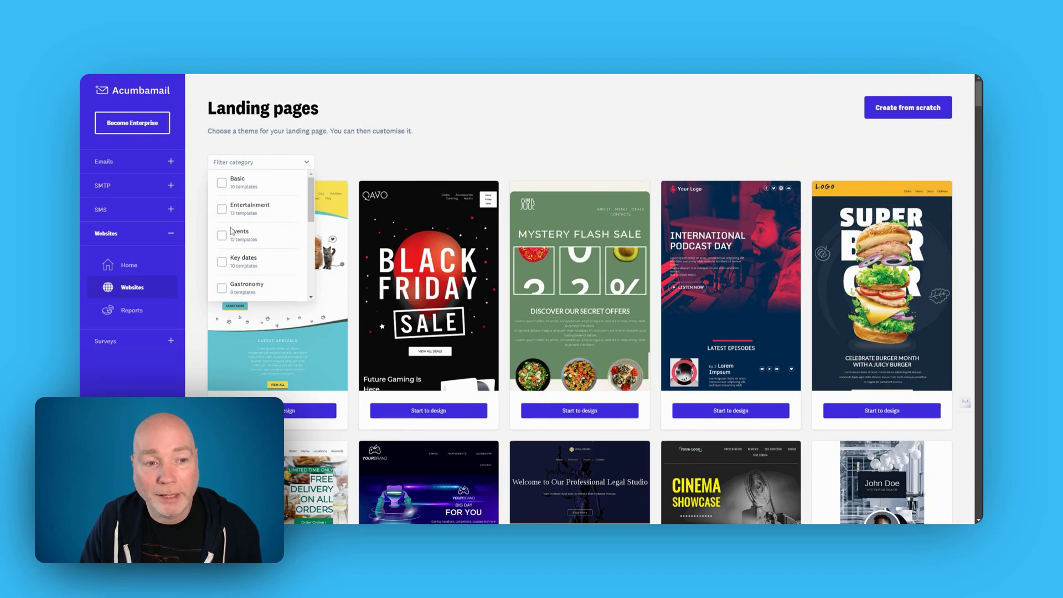
scroll(231, 232, down, 2)
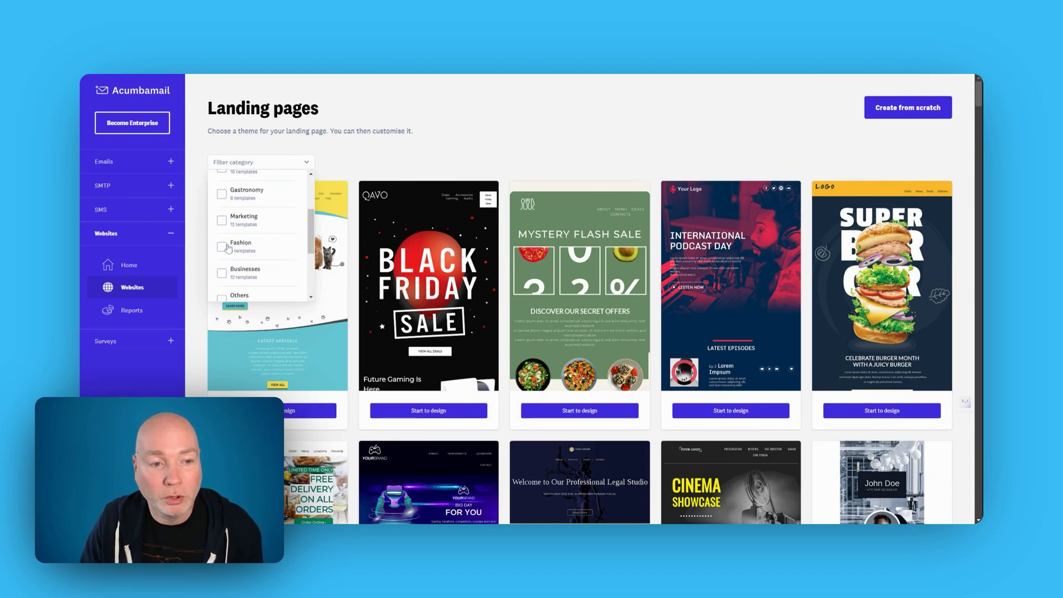
scroll(236, 257, down, 1)
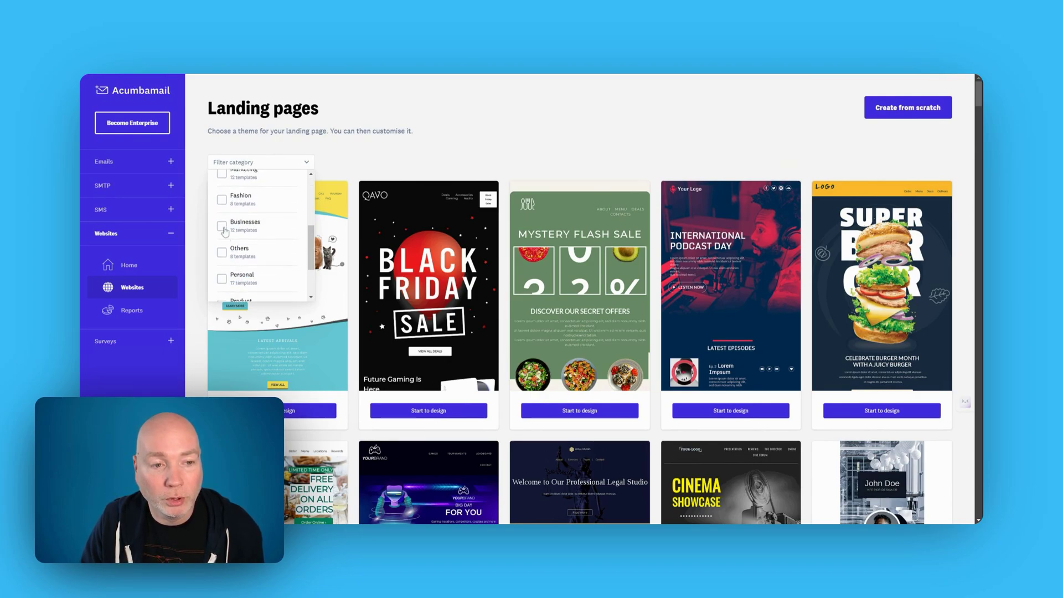
click(229, 279)
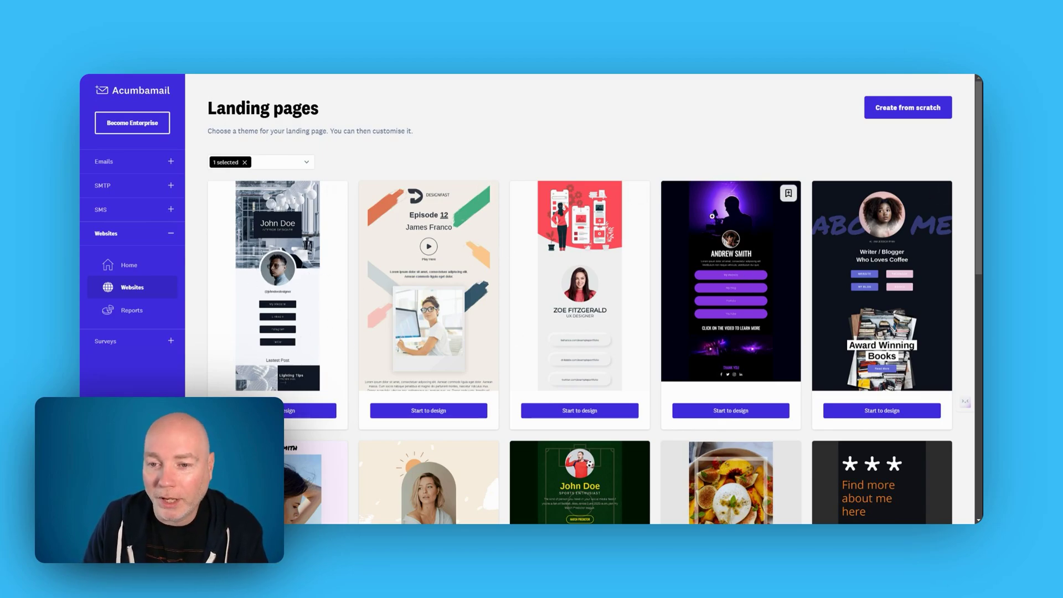
click(244, 162)
Look through the template category list and close it without choosing any
click(308, 164)
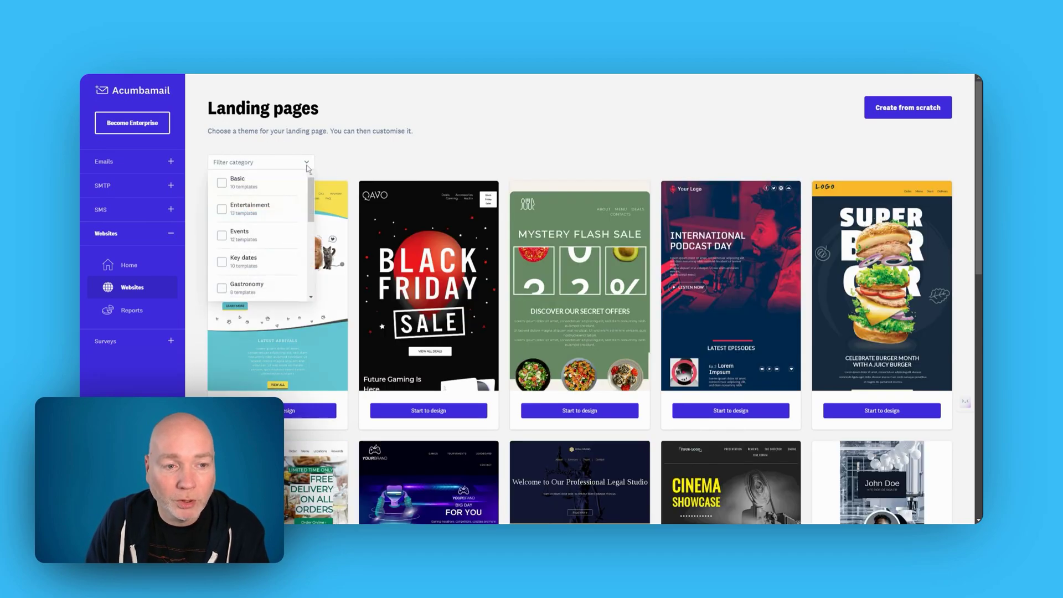
scroll(278, 231, down, 3)
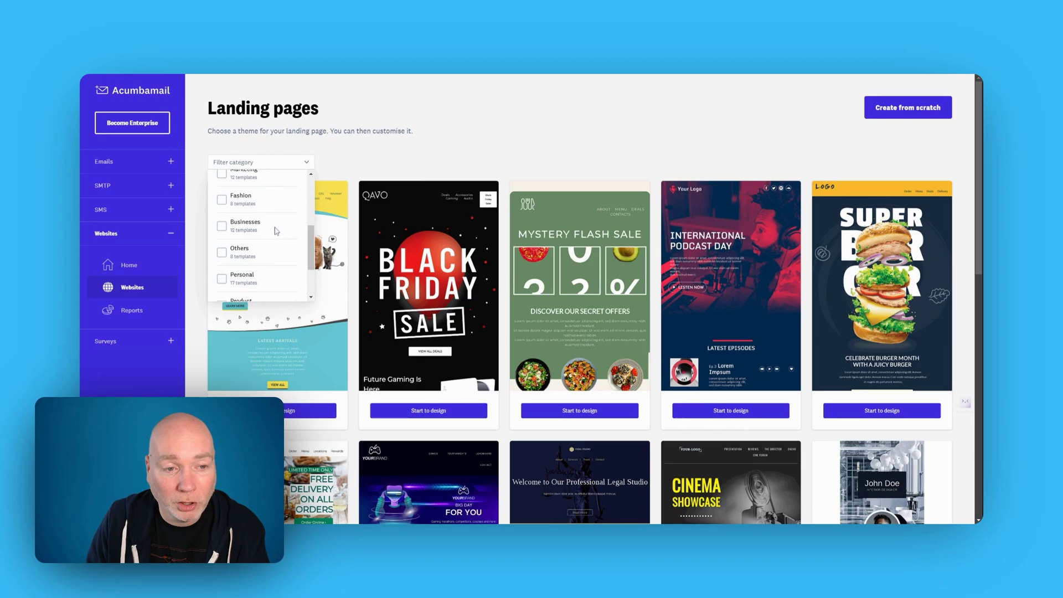
scroll(276, 230, down, 2)
scroll(275, 234, up, 4)
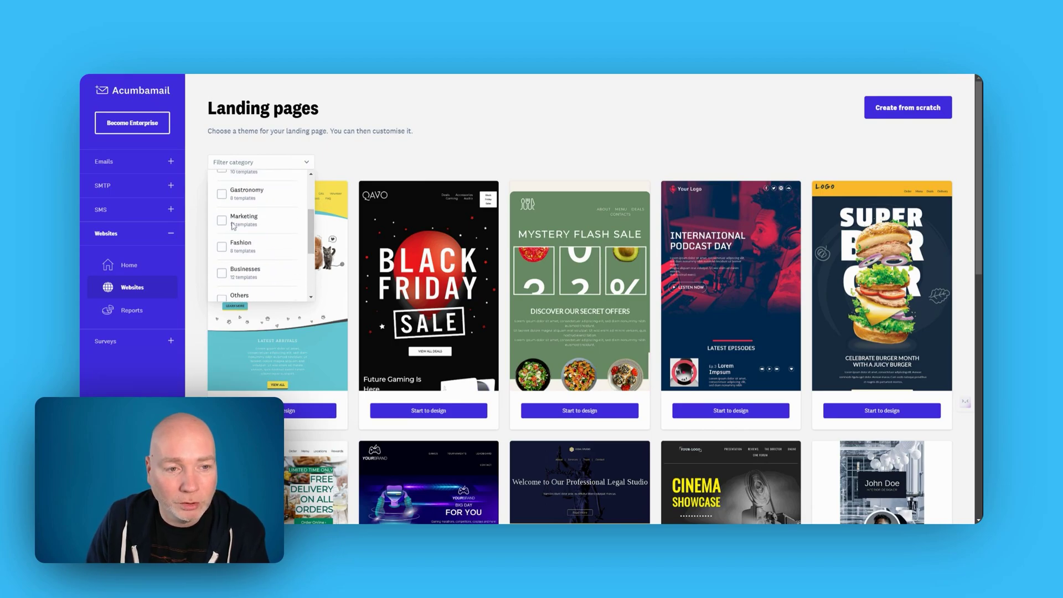
click(468, 101)
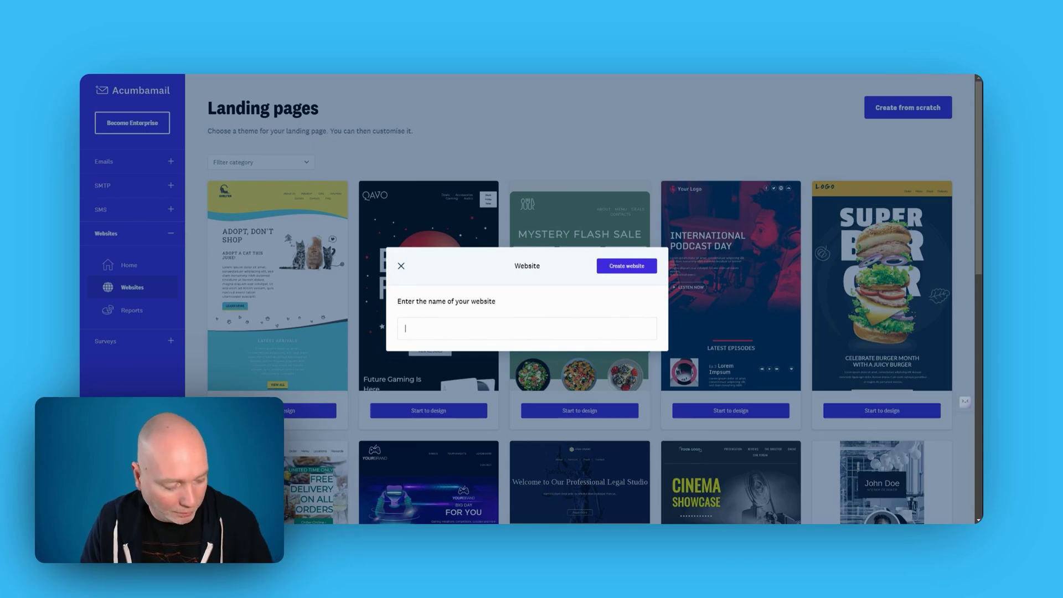
Name the website cat, create it, and continue to the design step
text(cat)
click(618, 266)
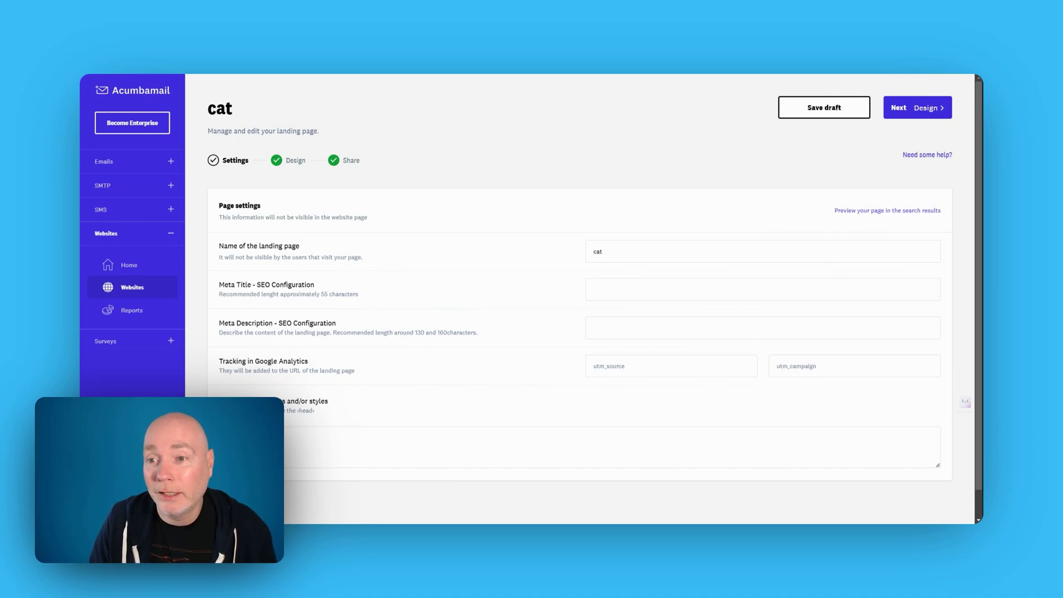
click(923, 107)
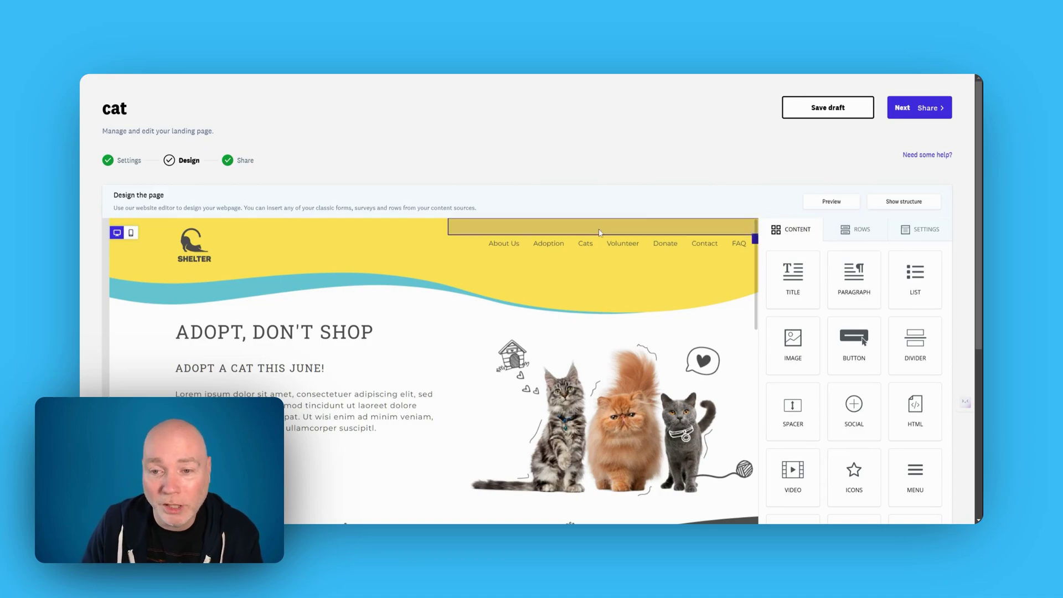
Inspect the Shelter logo image and a text block on the cat page
click(188, 253)
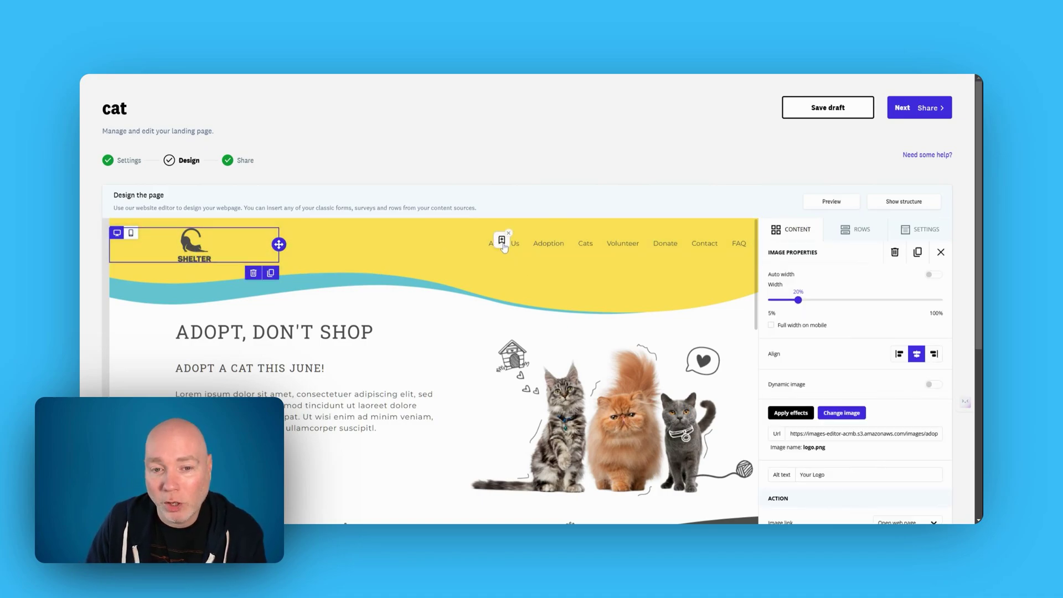
scroll(438, 244, down, 10)
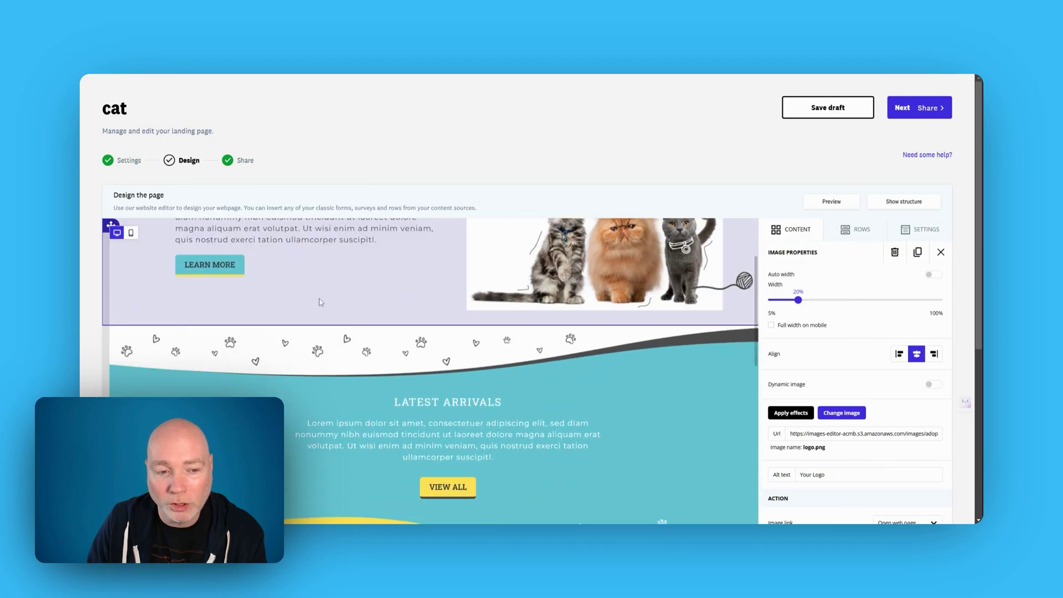
scroll(464, 340, down, 10)
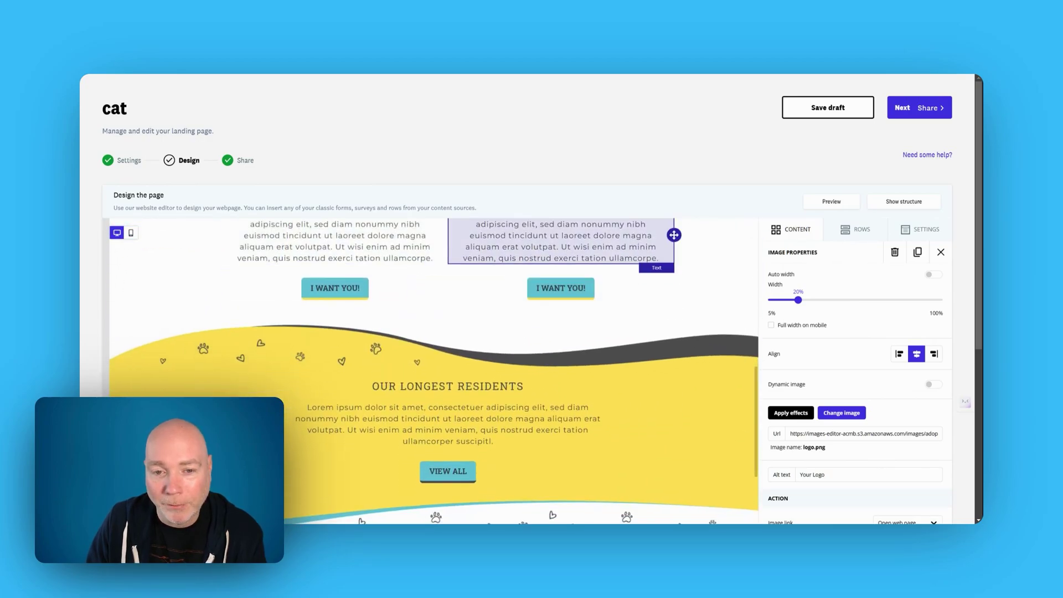
click(554, 241)
scroll(575, 302, up, 5)
scroll(576, 303, down, 10)
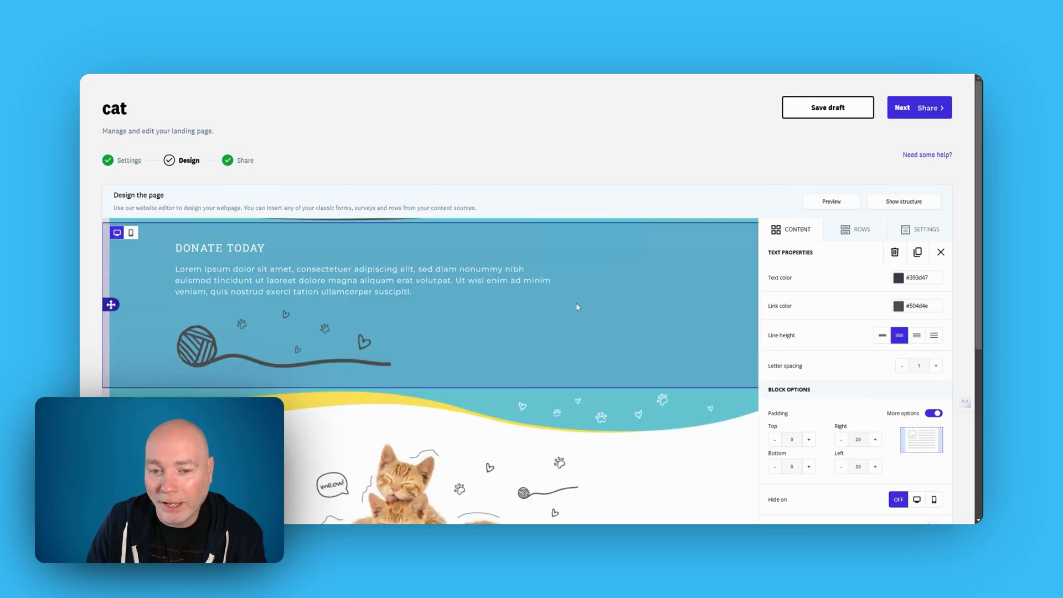
scroll(576, 303, down, 5)
scroll(624, 299, up, 10)
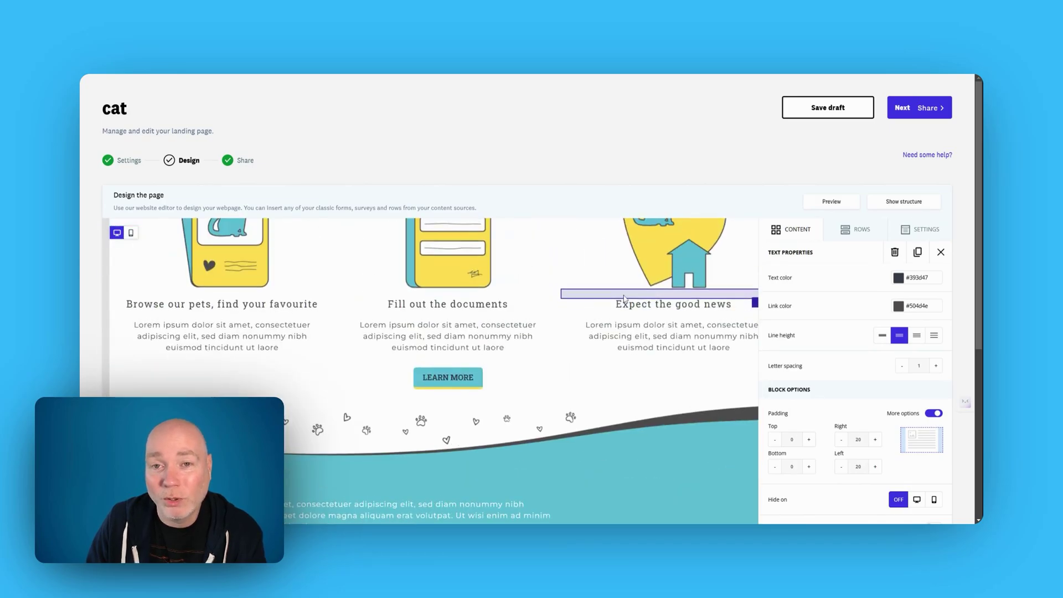
scroll(624, 300, up, 15)
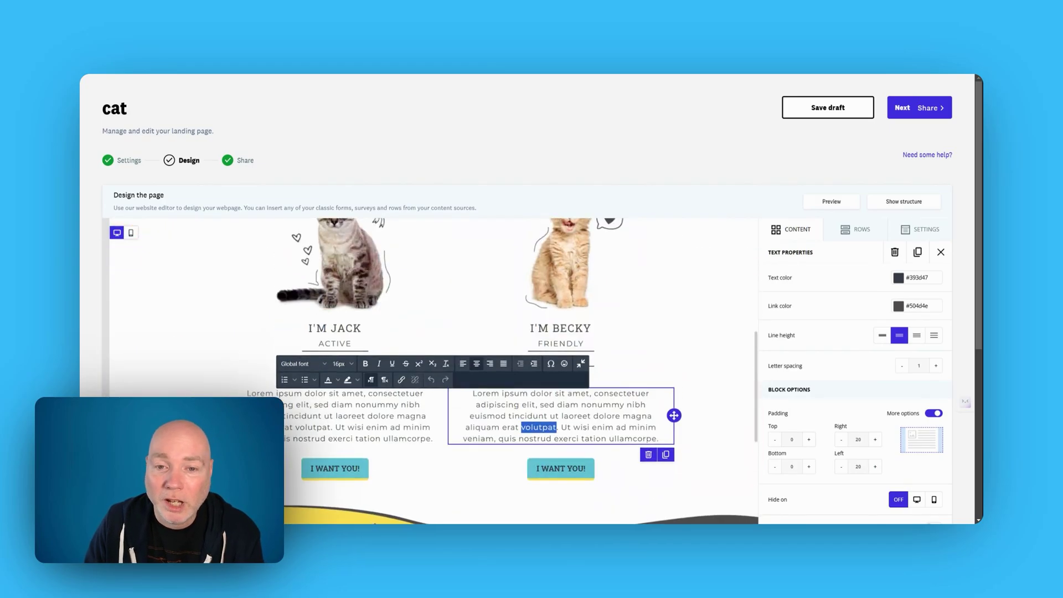
scroll(624, 299, up, 2)
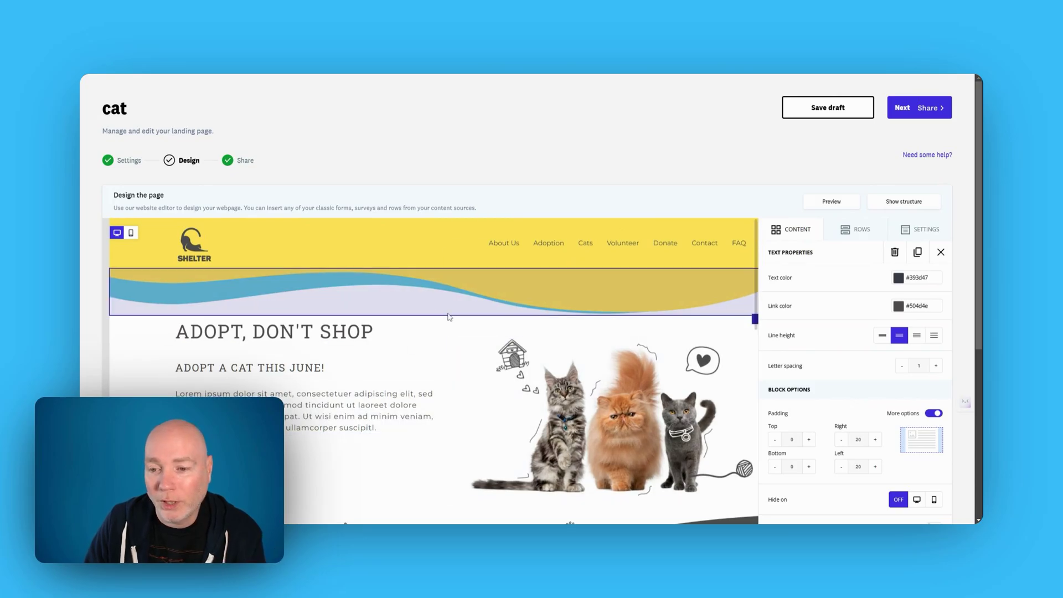
Review the lower sections of the page and inspect the lying-cat block's settings
scroll(449, 317, down, 10)
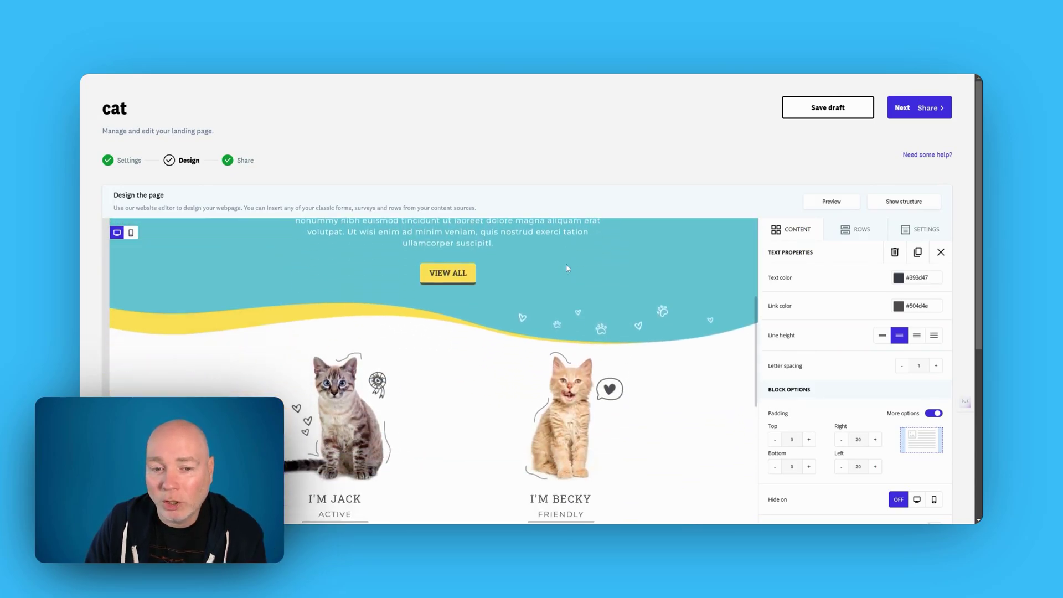
scroll(566, 268, down, 2)
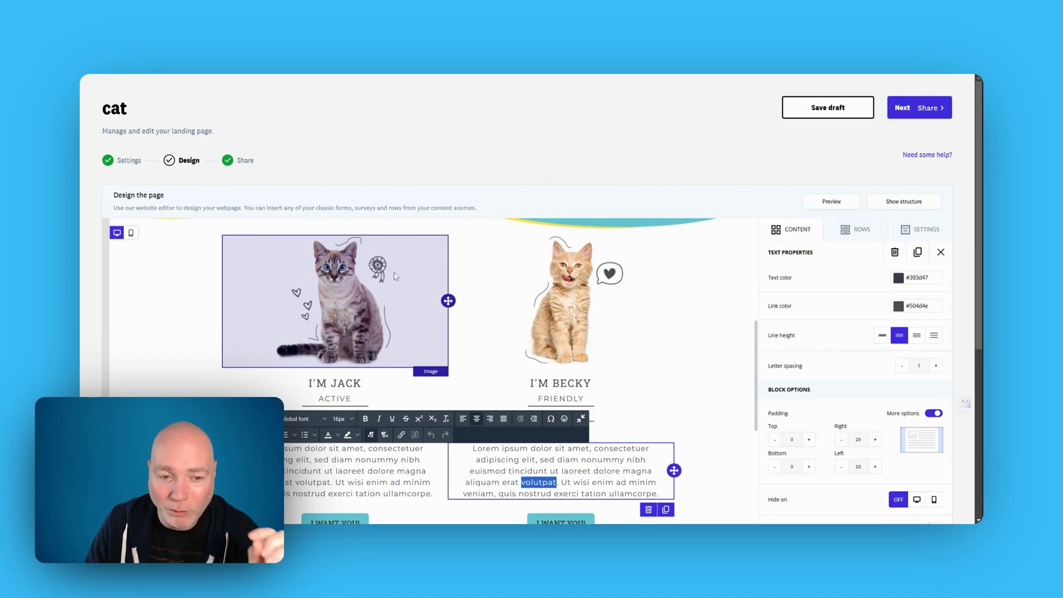
scroll(443, 301, down, 3)
scroll(443, 301, down, 6)
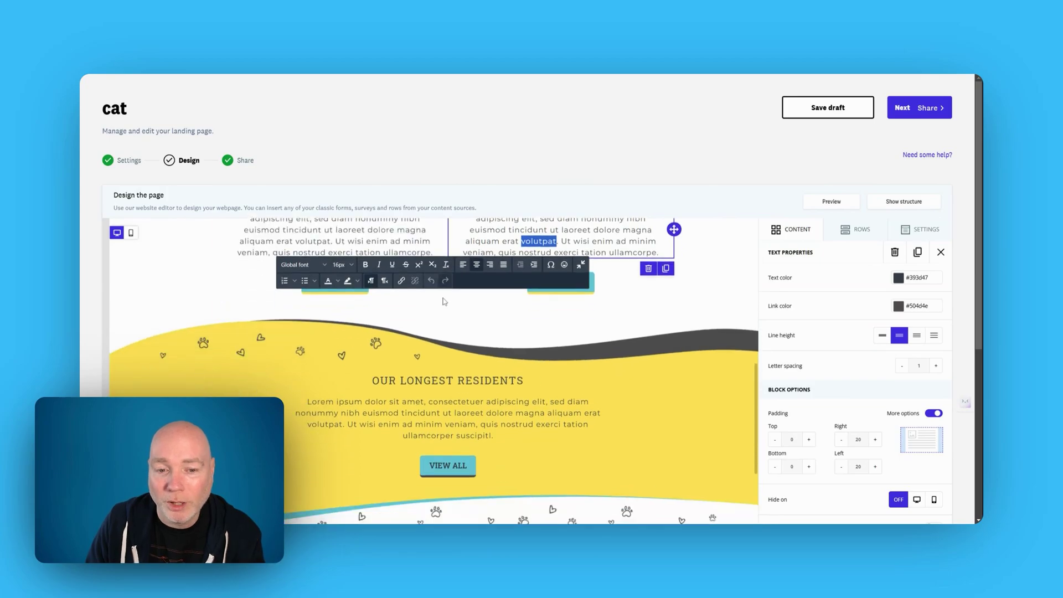
scroll(443, 301, down, 8)
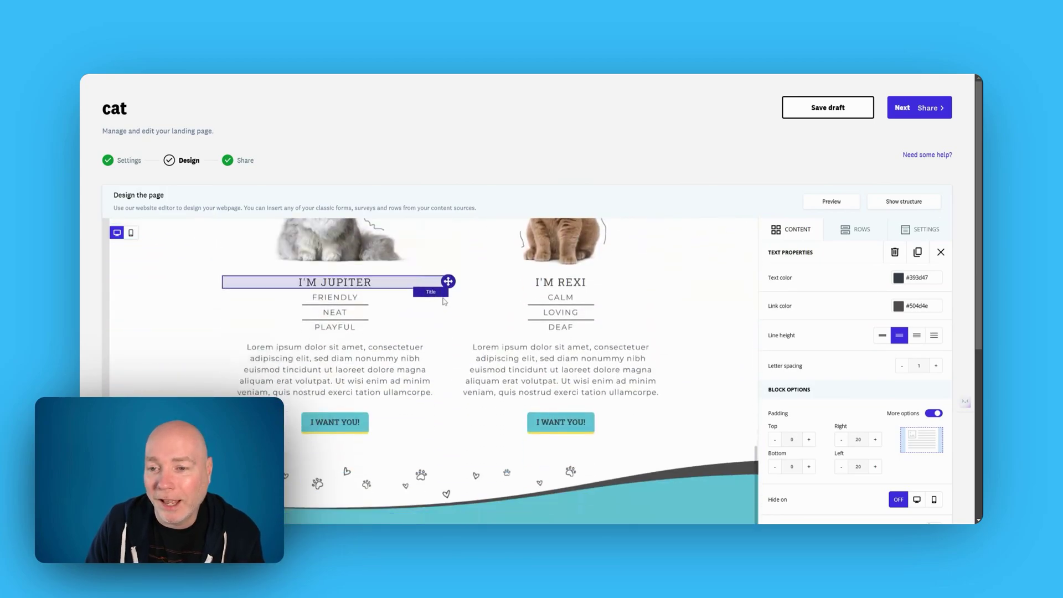
scroll(502, 316, down, 8)
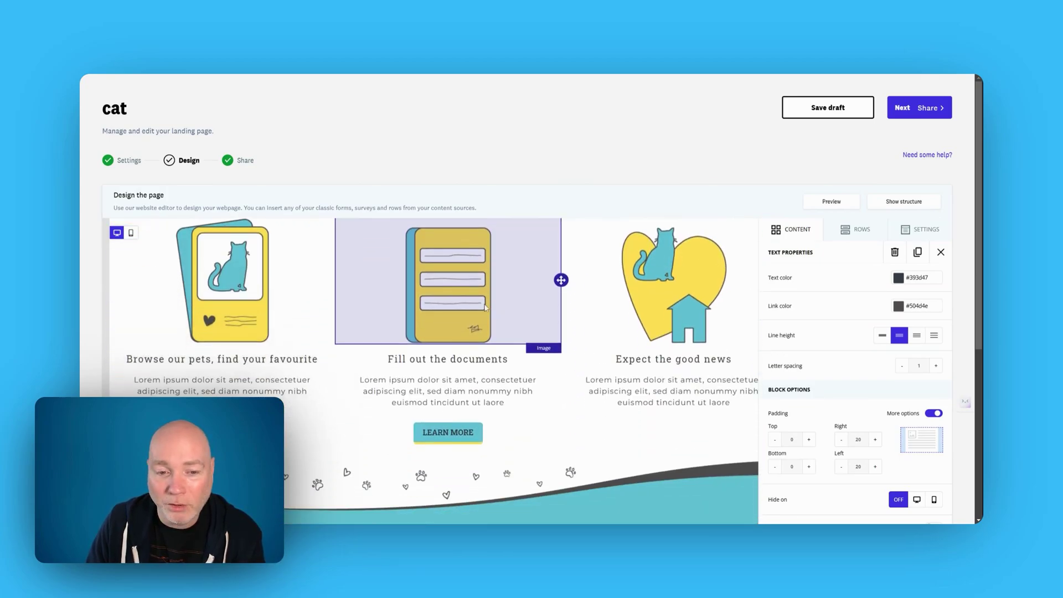
scroll(406, 314, down, 8)
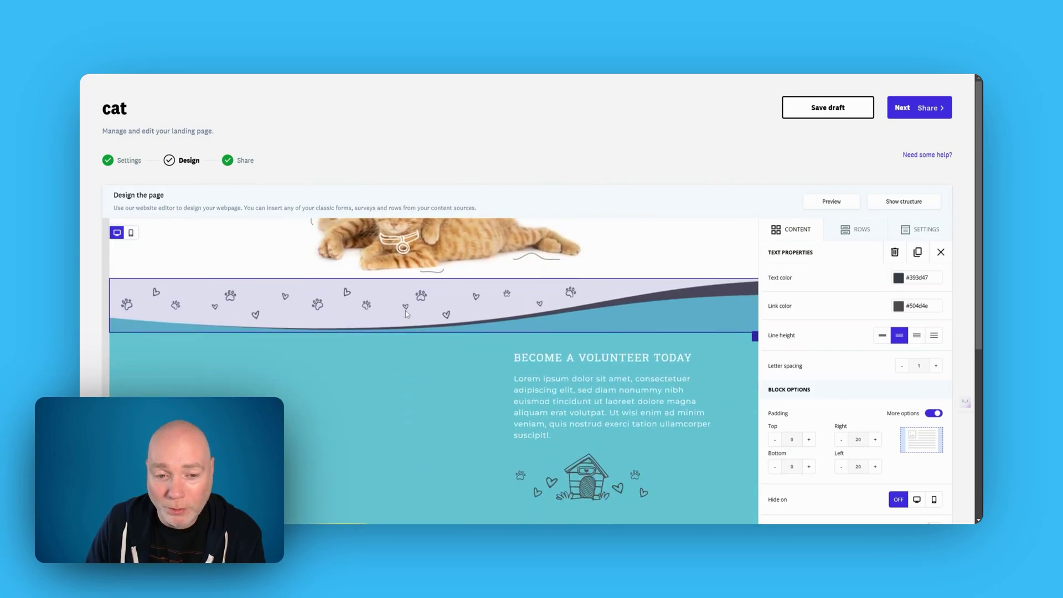
scroll(406, 311, down, 2)
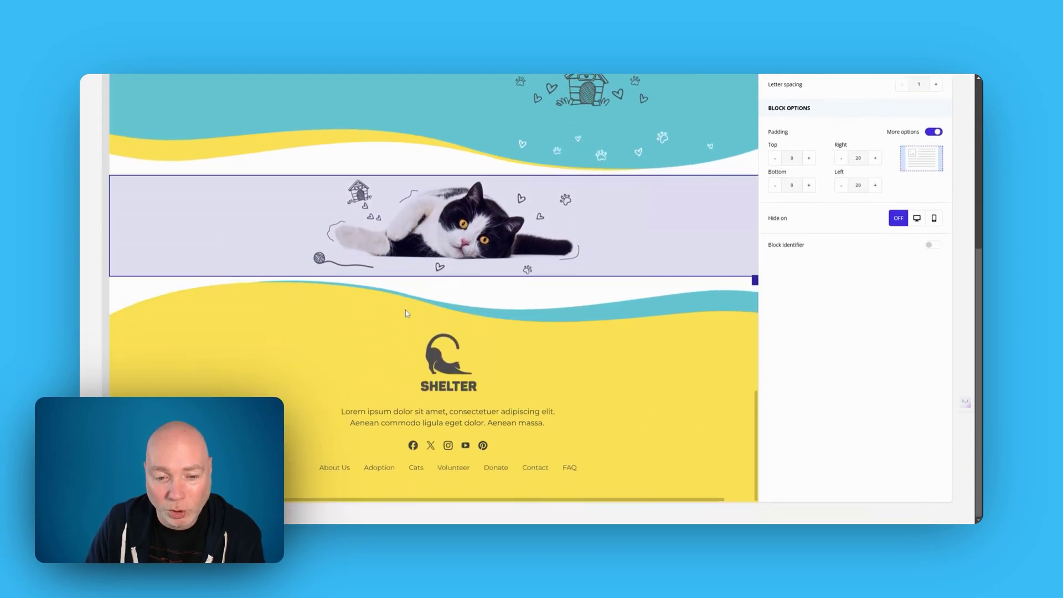
click(438, 387)
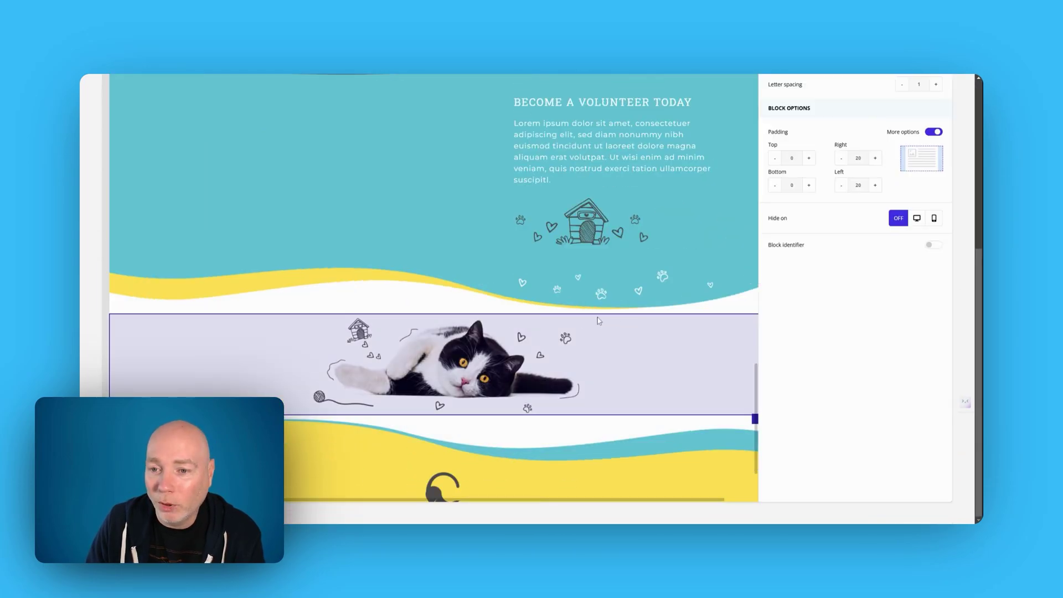
scroll(487, 343, up, 15)
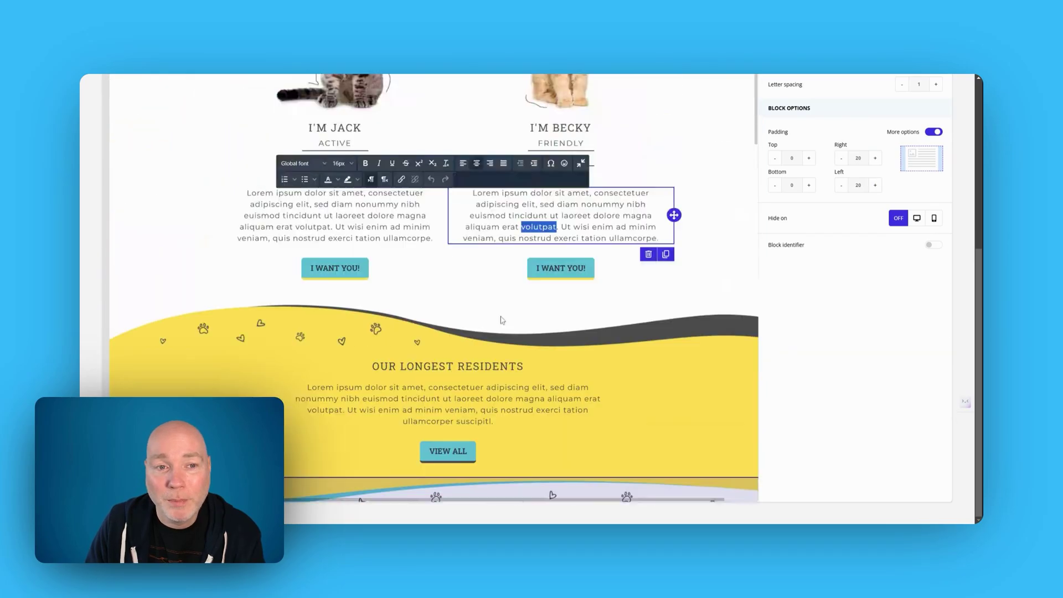
scroll(502, 320, up, 15)
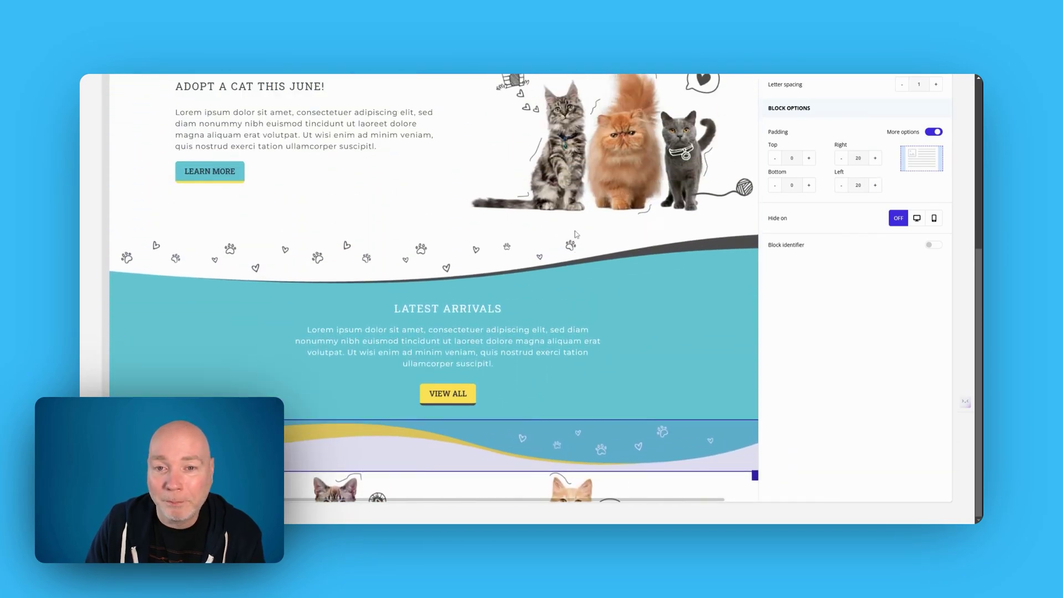
scroll(575, 233, up, 10)
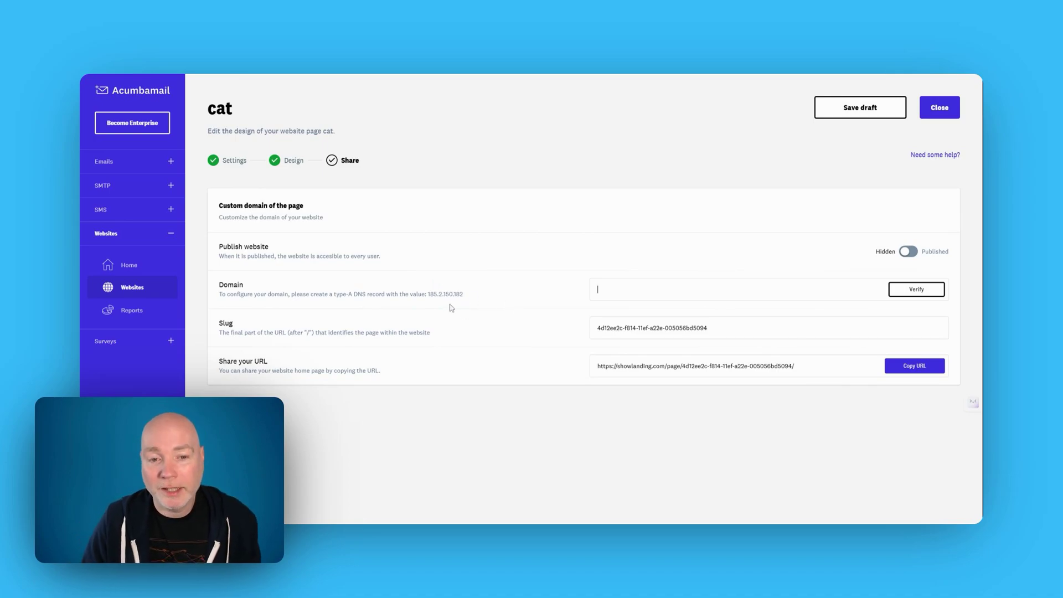
Select the cat page's custom-domain DNS value 185.2.150.182 for copying
drag(428, 297, 468, 302)
click(598, 288)
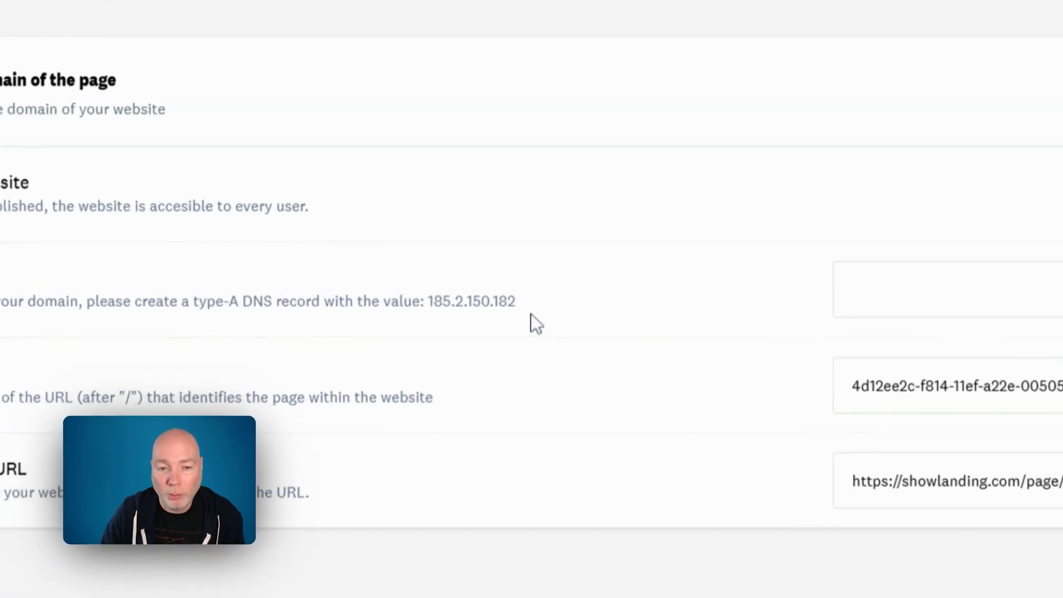
drag(467, 302, 434, 318)
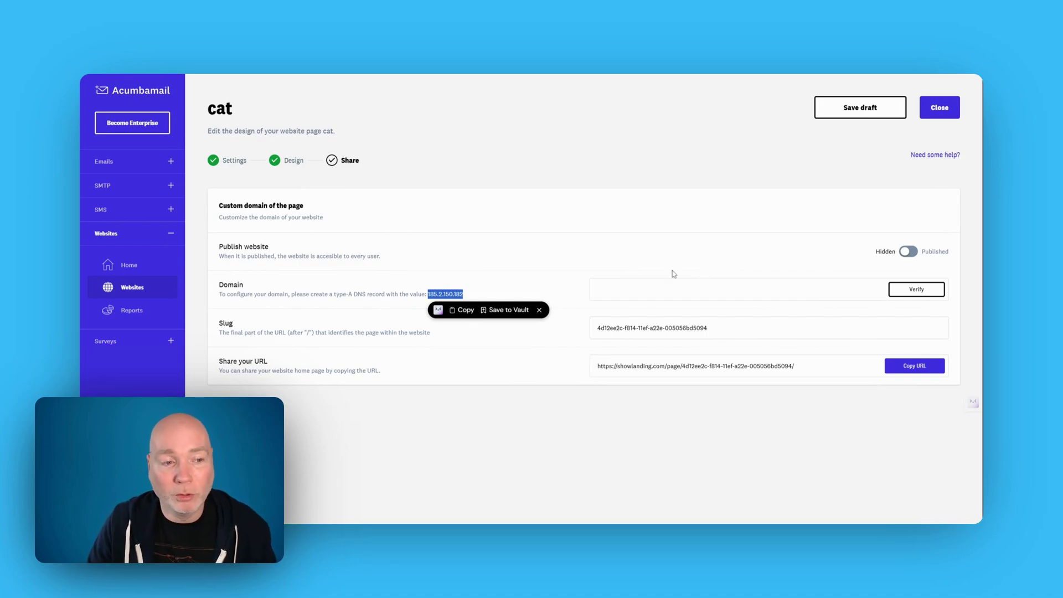
Create a survey named test with welcome title 'welcome' and description 'this is a test'
click(123, 346)
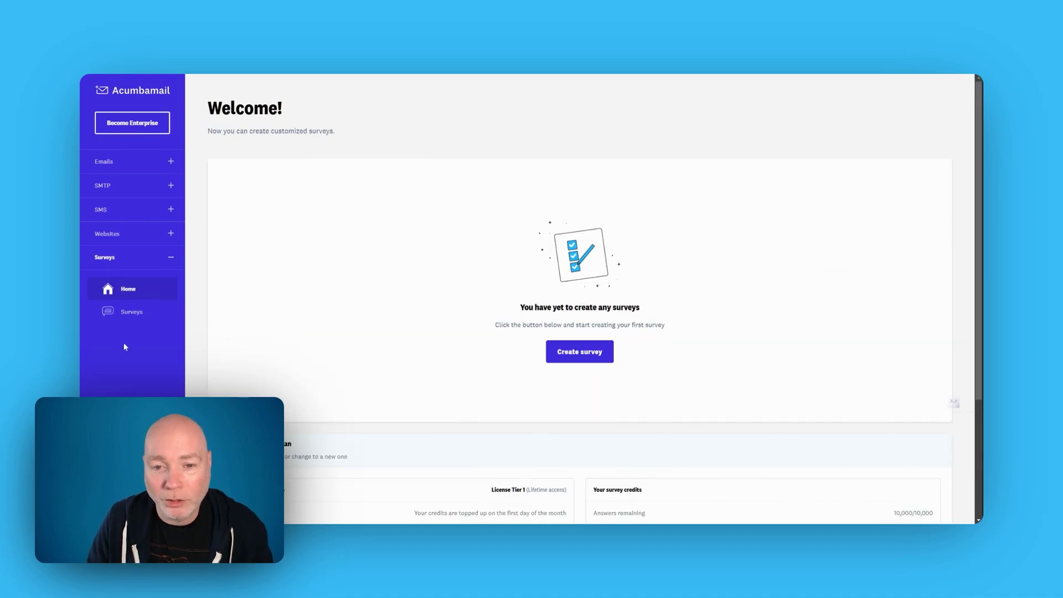
click(593, 359)
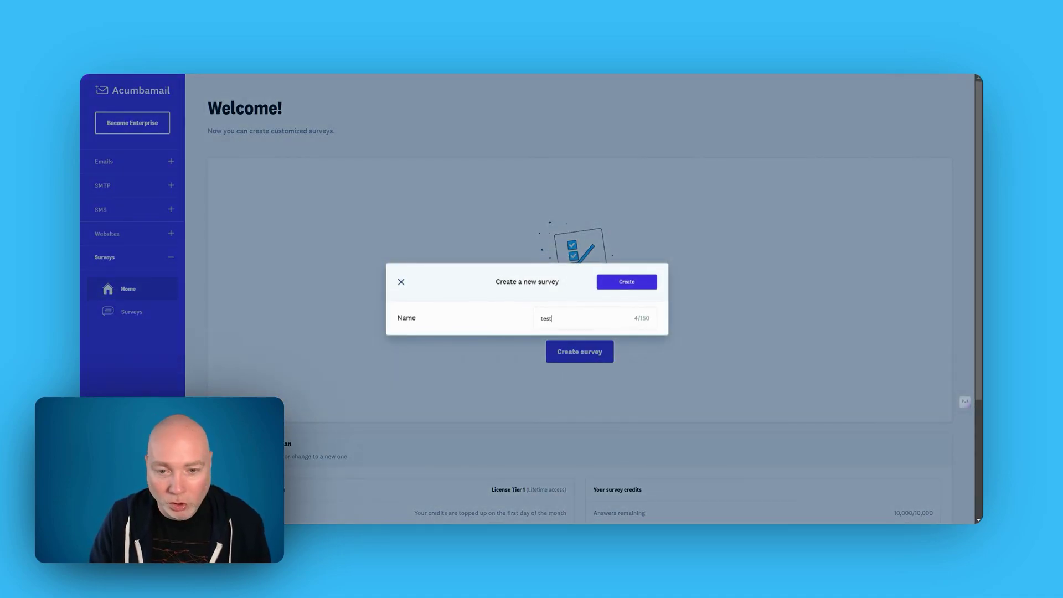
click(623, 281)
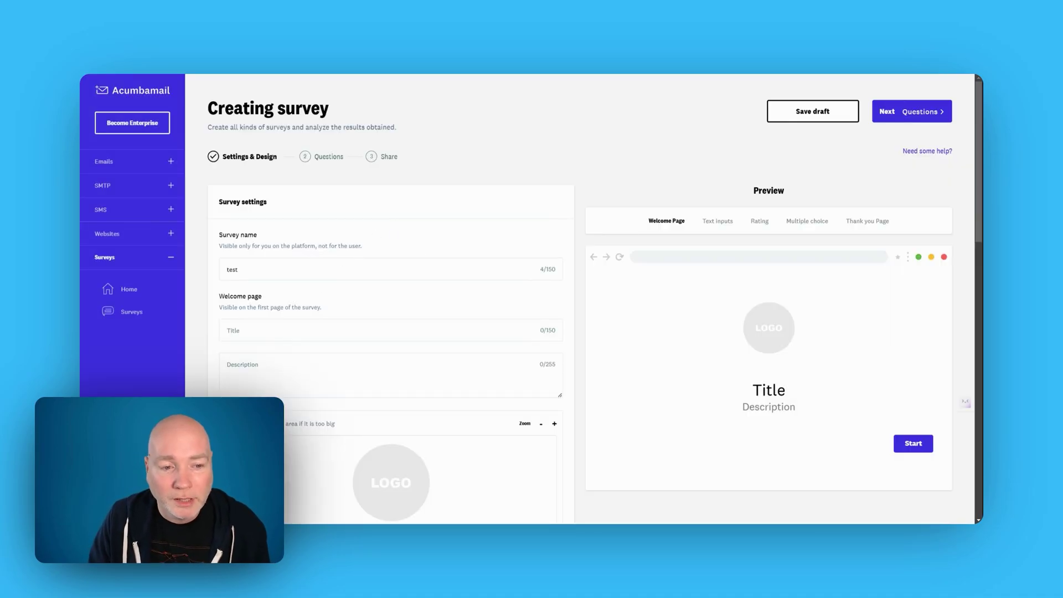
scroll(390, 299, down, 2)
scroll(284, 255, up, 2)
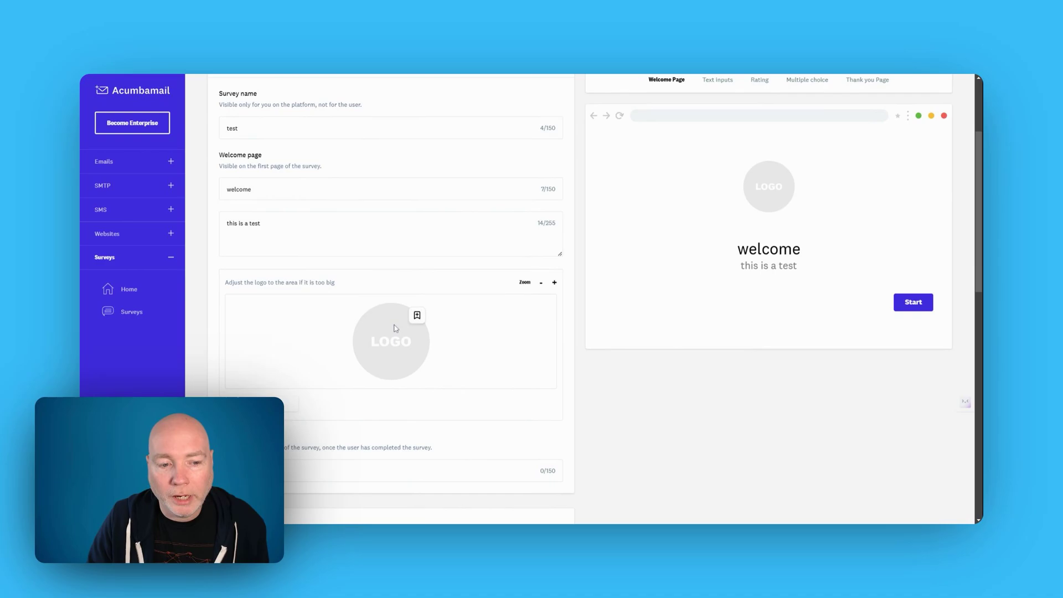
scroll(395, 332, down, 7)
scroll(388, 315, up, 5)
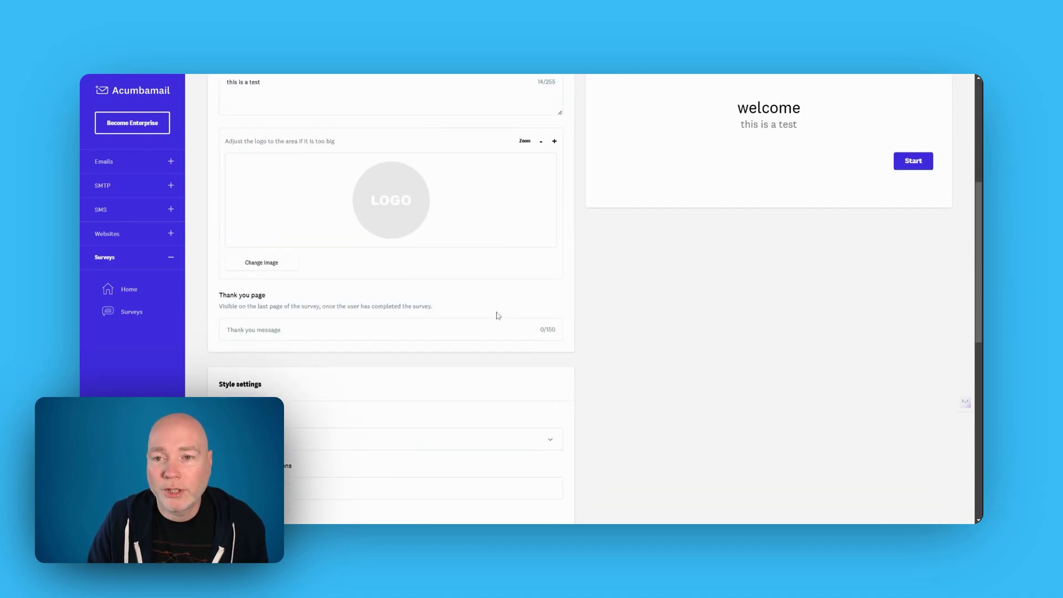
scroll(497, 315, up, 5)
Browse the question types and preview the rating and multiple-choice question layouts
click(913, 111)
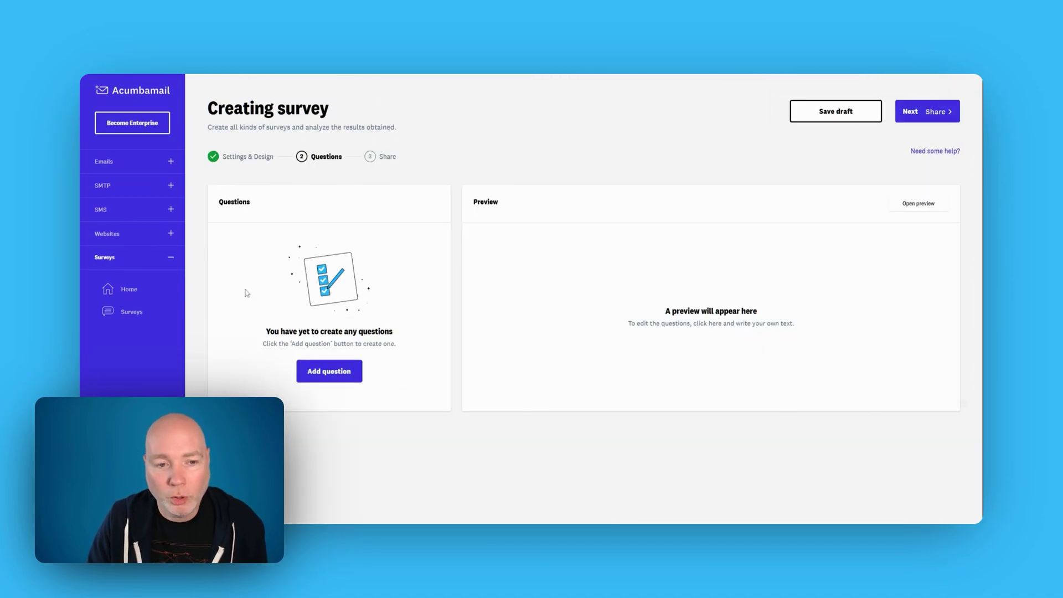
click(330, 372)
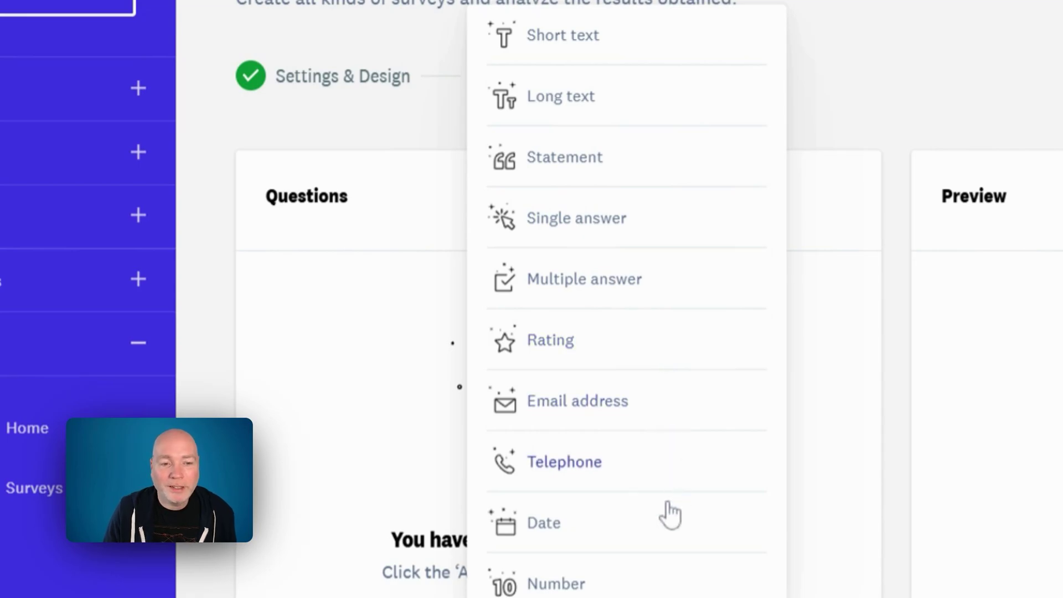
click(420, 186)
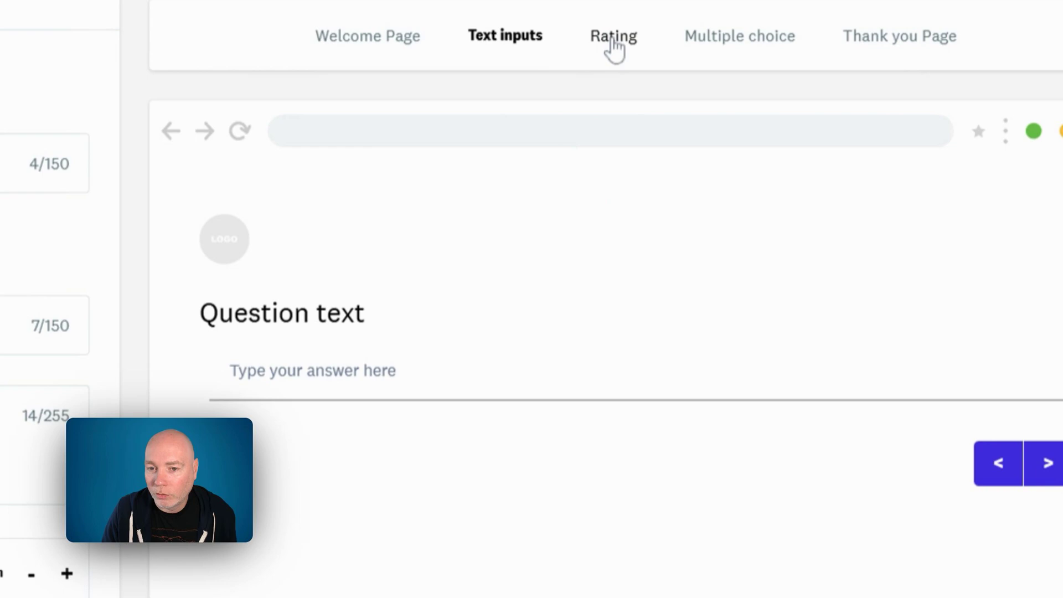
click(639, 39)
click(756, 44)
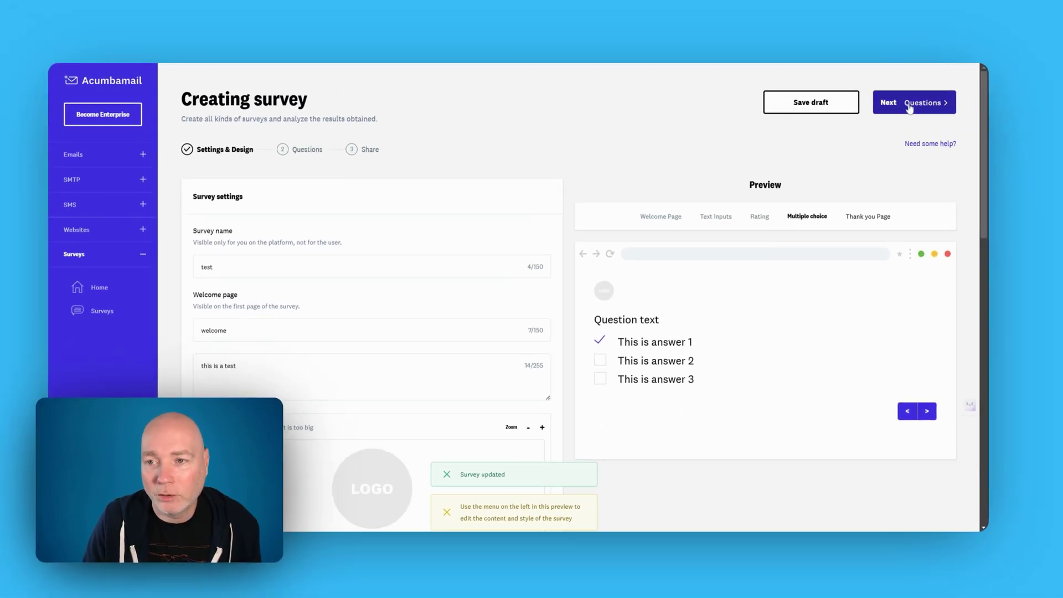
click(908, 107)
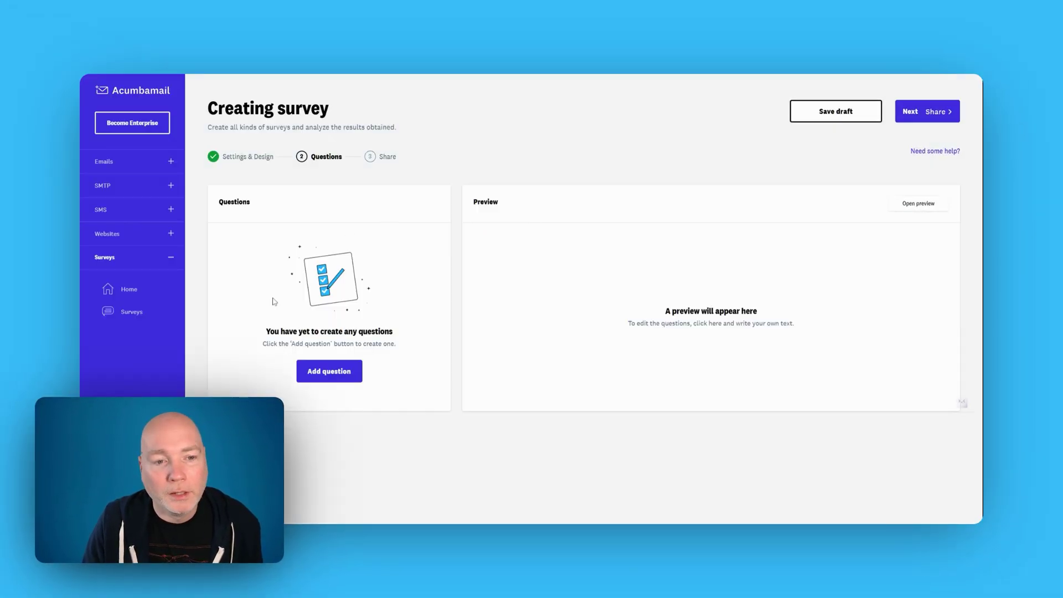
Add the single-answer question 'quest 1' to the test survey
click(339, 369)
click(332, 213)
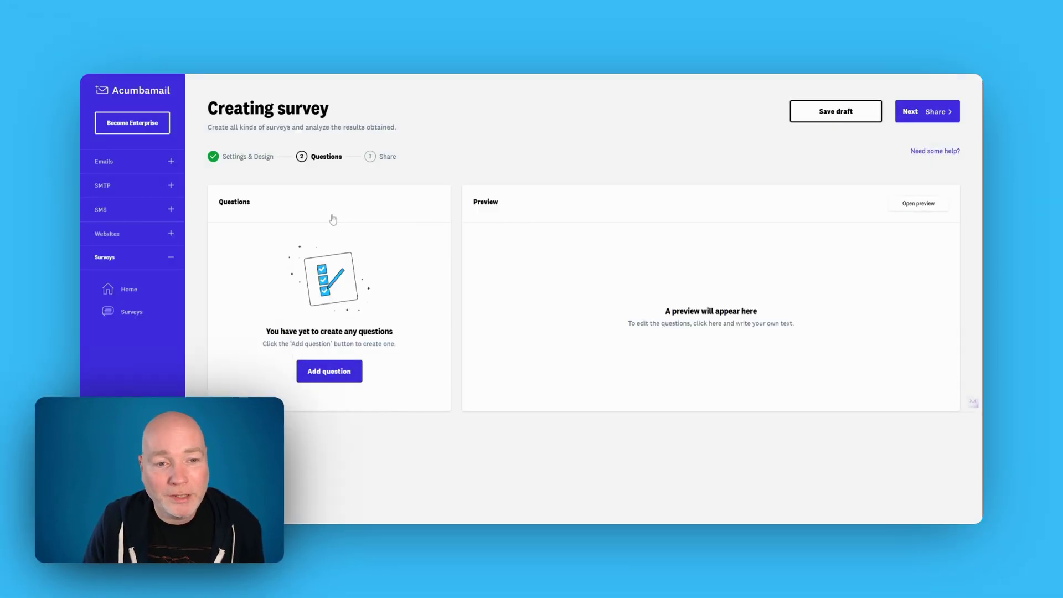
click(304, 242)
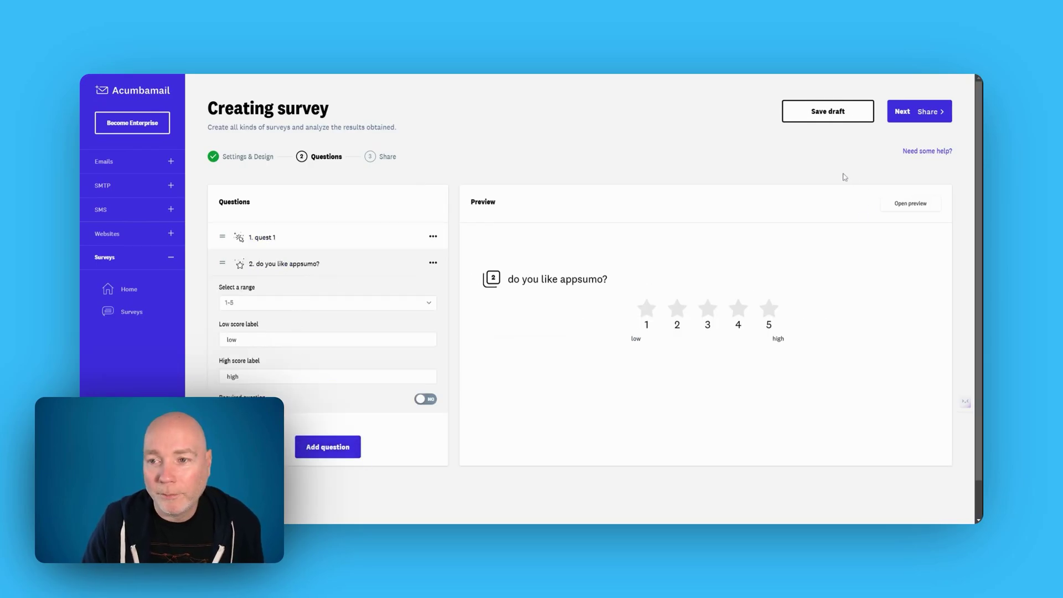
Advance the test survey to its Share step
click(919, 111)
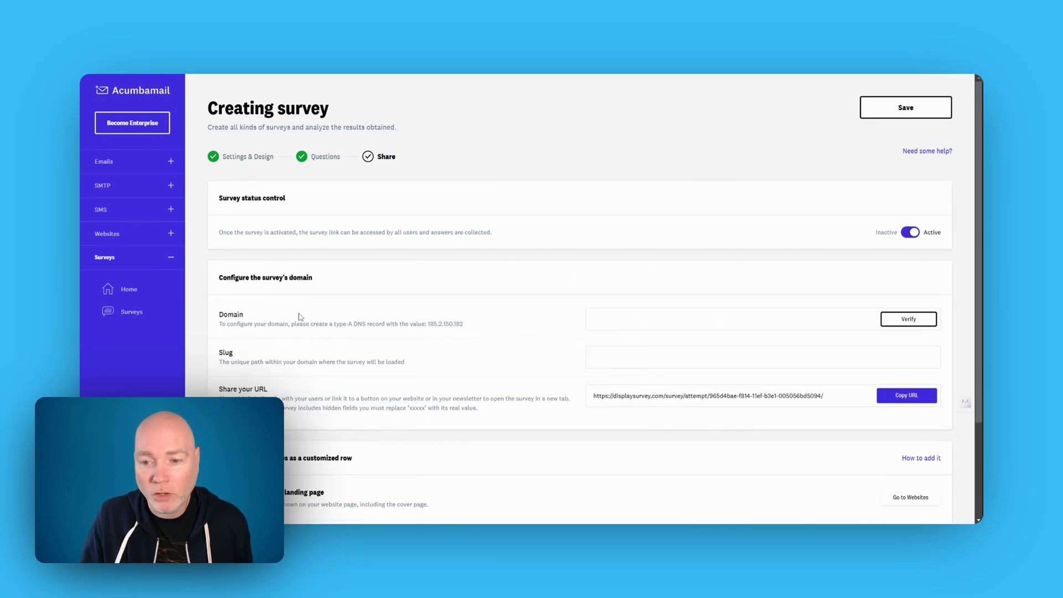
scroll(495, 241, down, 3)
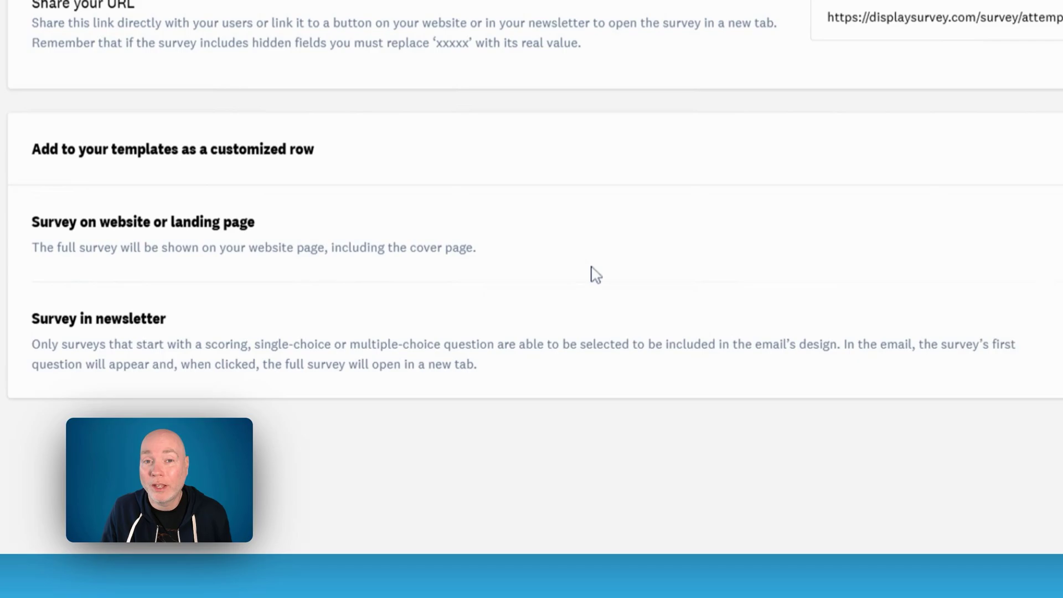
scroll(592, 273, up, 5)
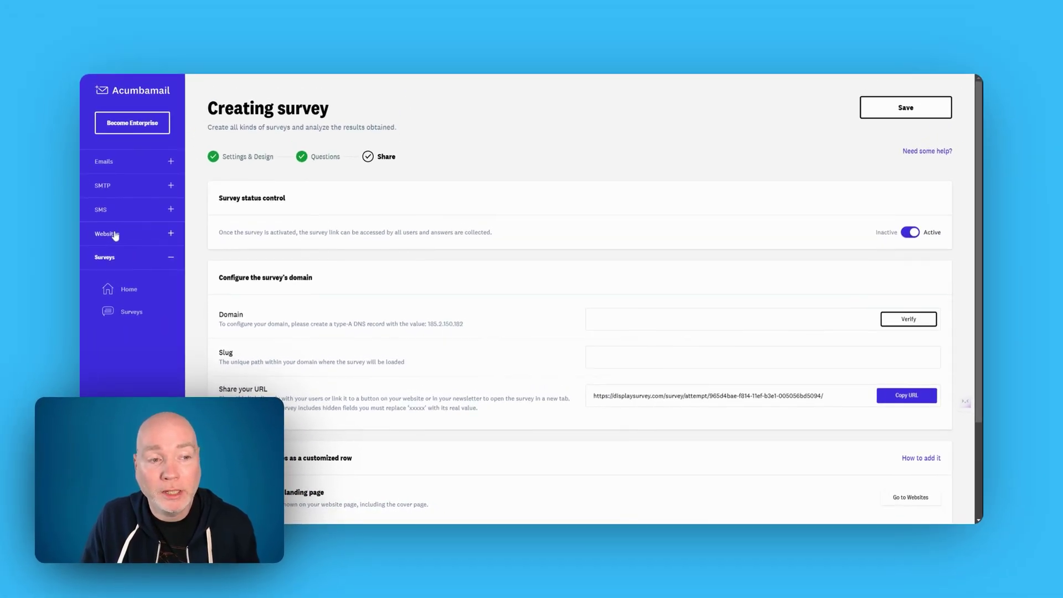
Open the cat landing page for editing from the Websites list
click(114, 232)
mouse_move(304, 337)
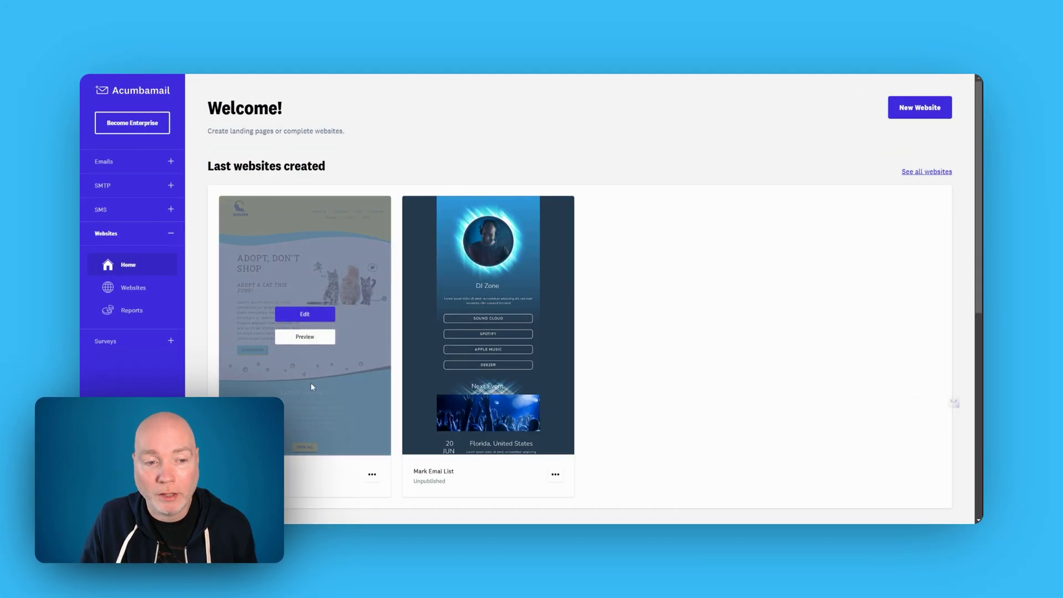
click(305, 315)
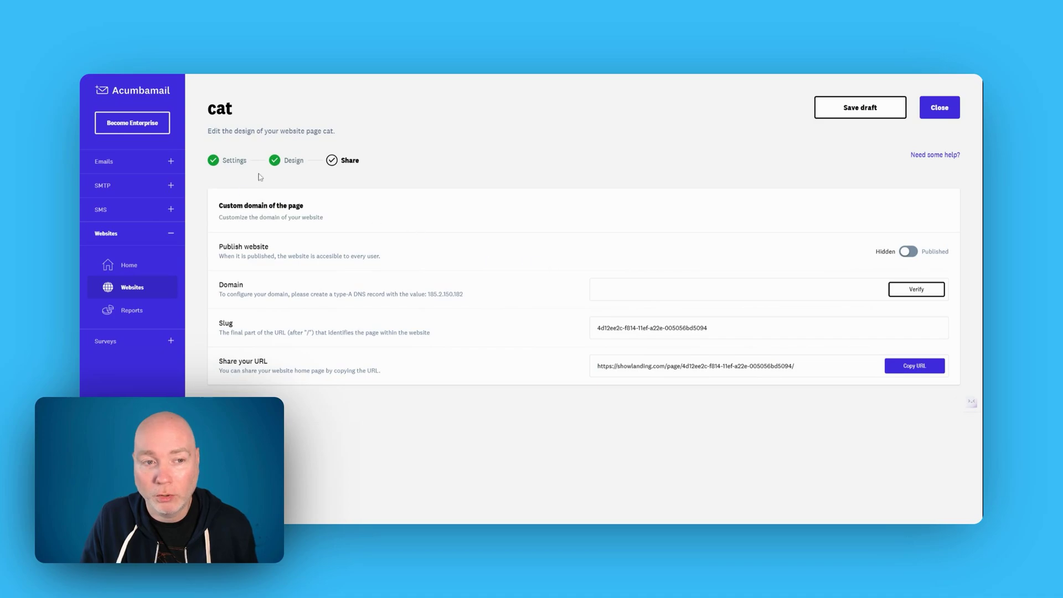
Place a SURVEY block above Latest Arrivals in the cat page design
click(287, 160)
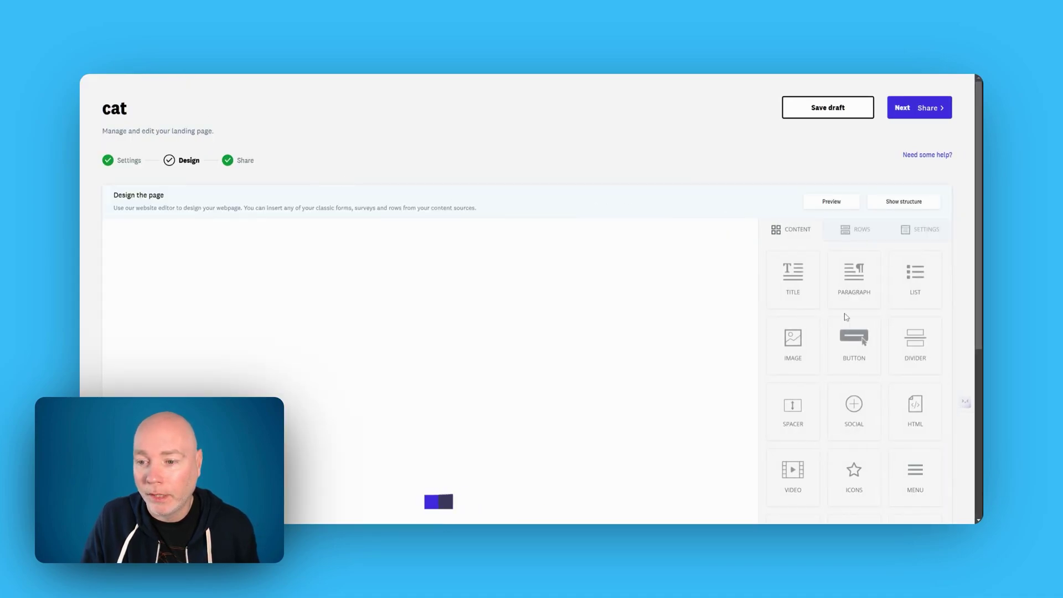
scroll(880, 368, down, 1)
scroll(879, 366, down, 2)
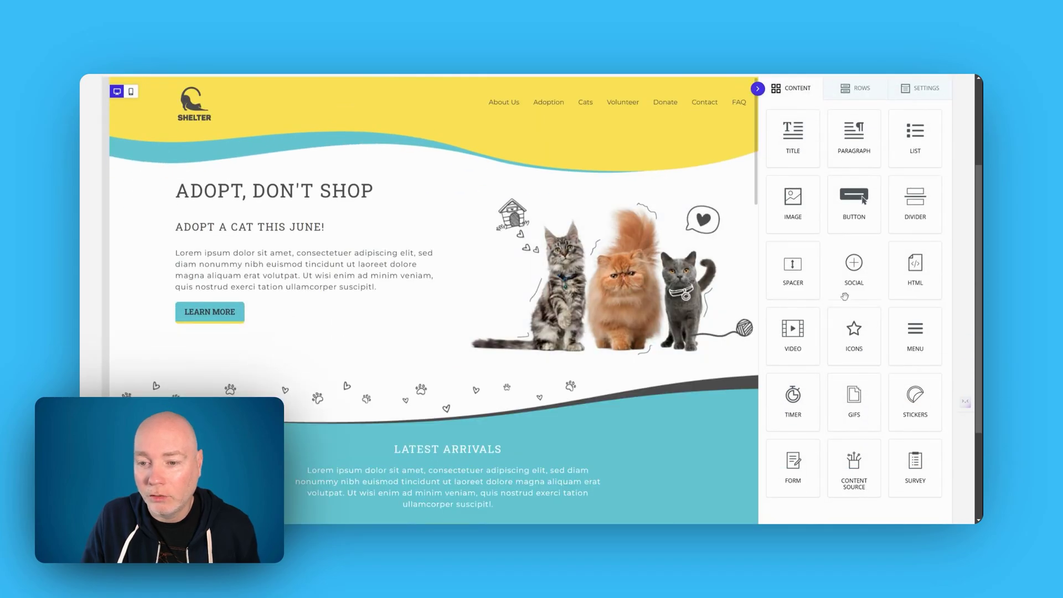
drag(916, 463, 441, 422)
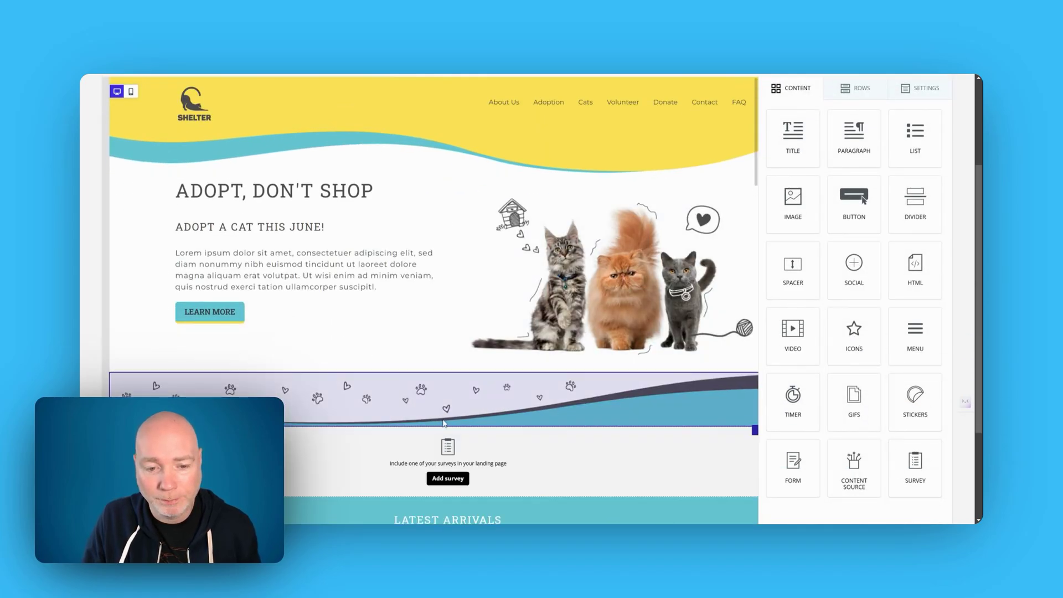
Assign the test survey to the block and check its 'welcome' intro
click(455, 477)
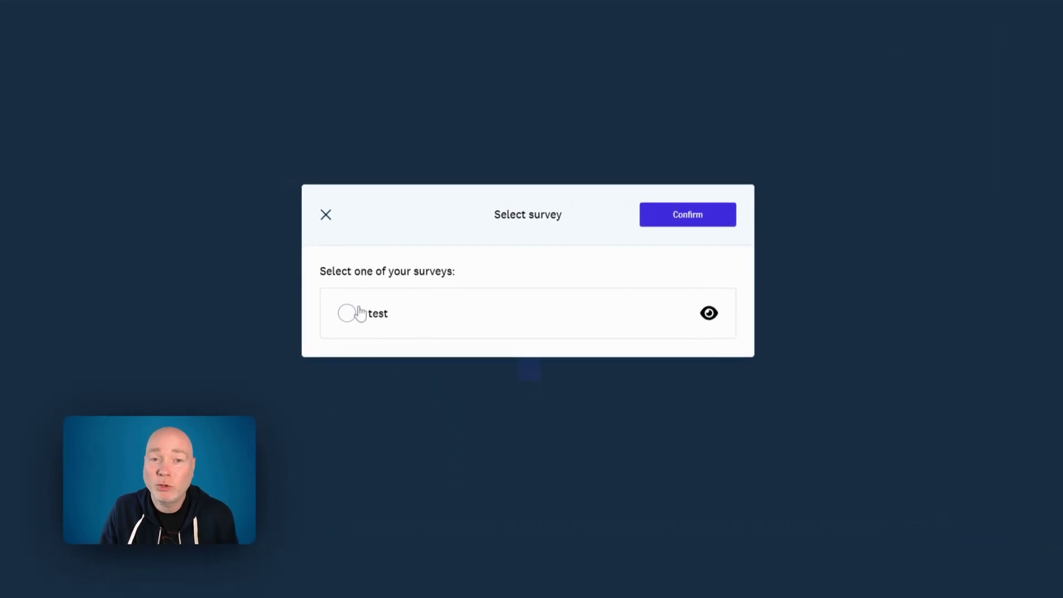
click(415, 326)
click(640, 268)
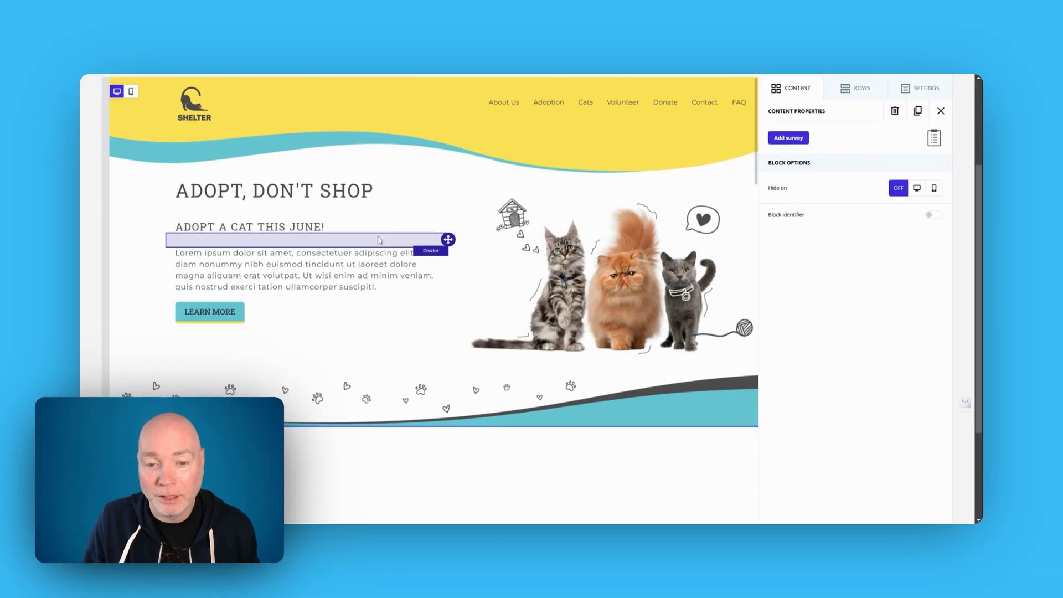
scroll(533, 296, down, 6)
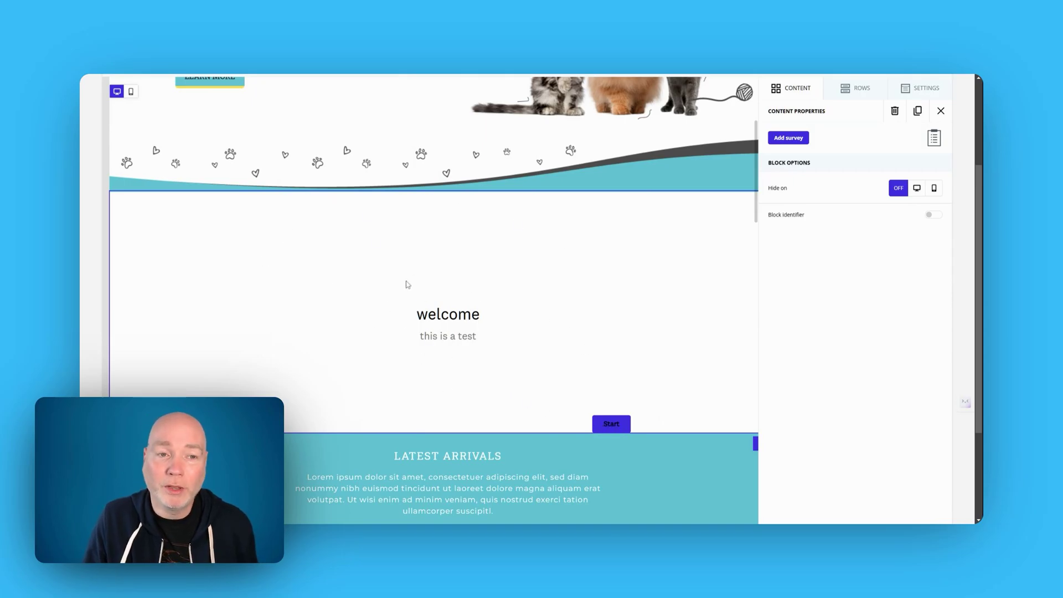
scroll(406, 284, down, 5)
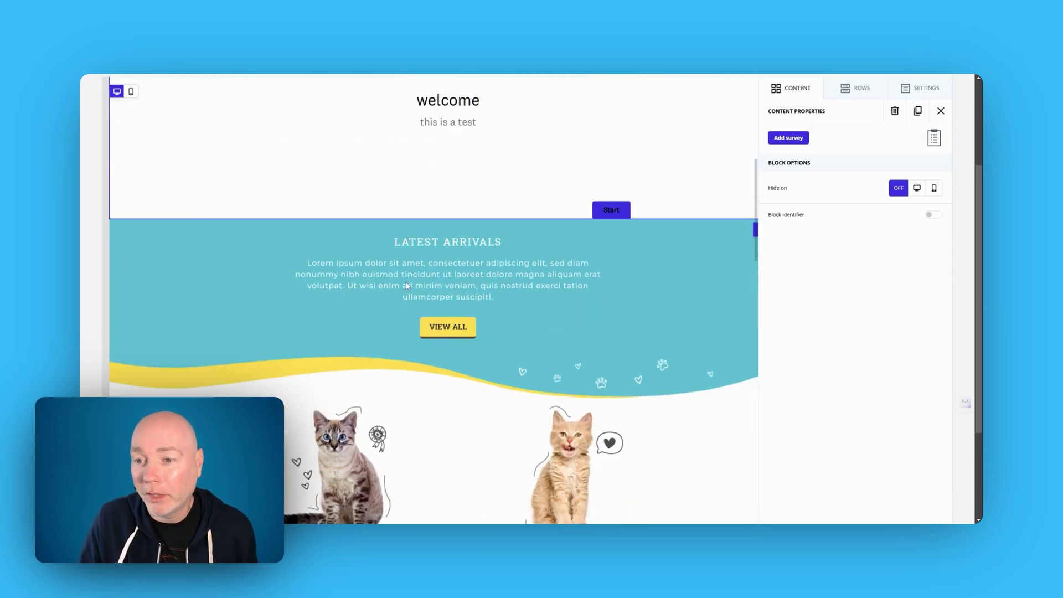
scroll(407, 284, up, 6)
scroll(406, 286, up, 4)
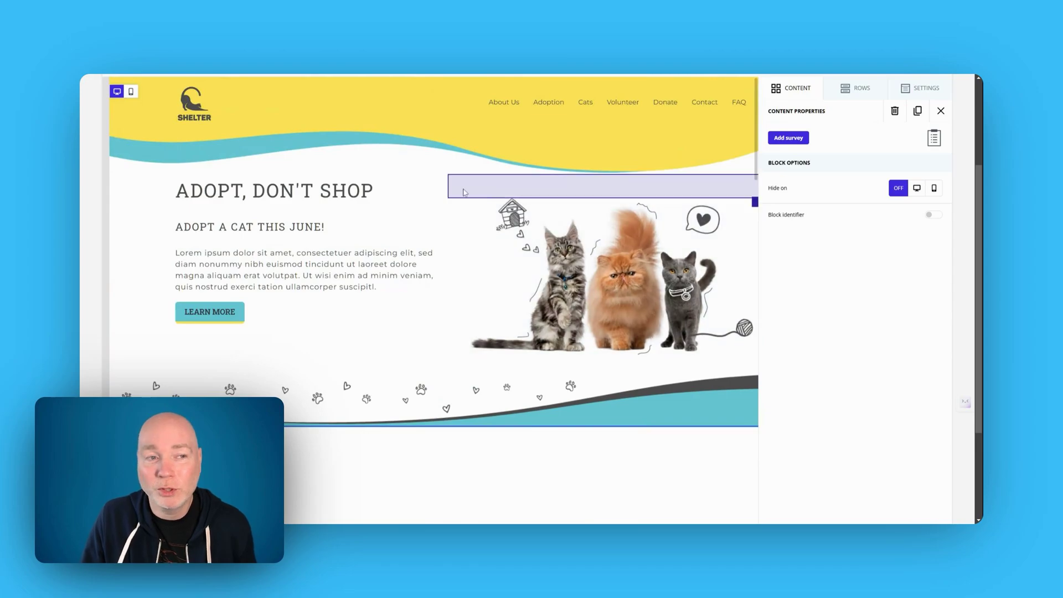